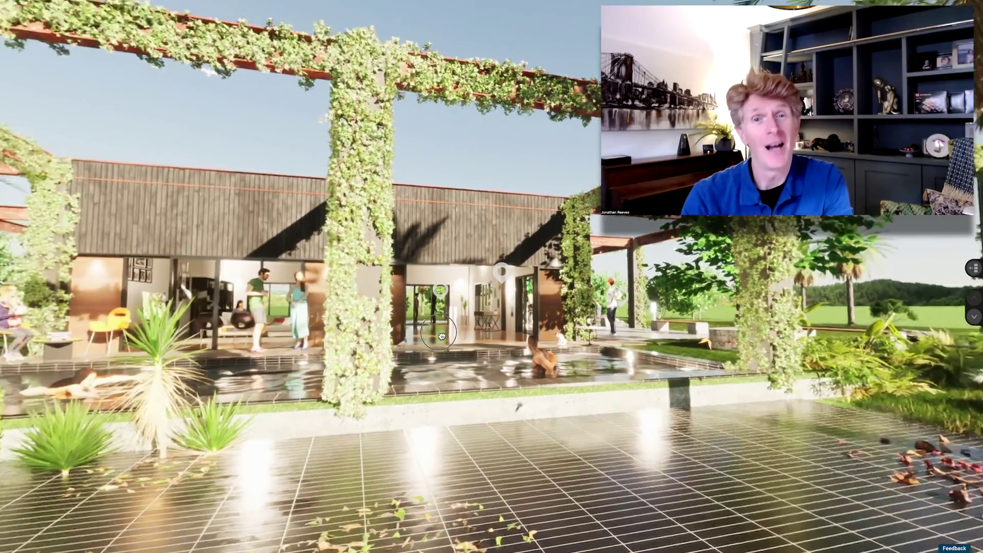
- Explore the finished panorama tour, looking around from its poolside and living room viewpoints
{"action": "left_click", "coordinate": [734, 345]}
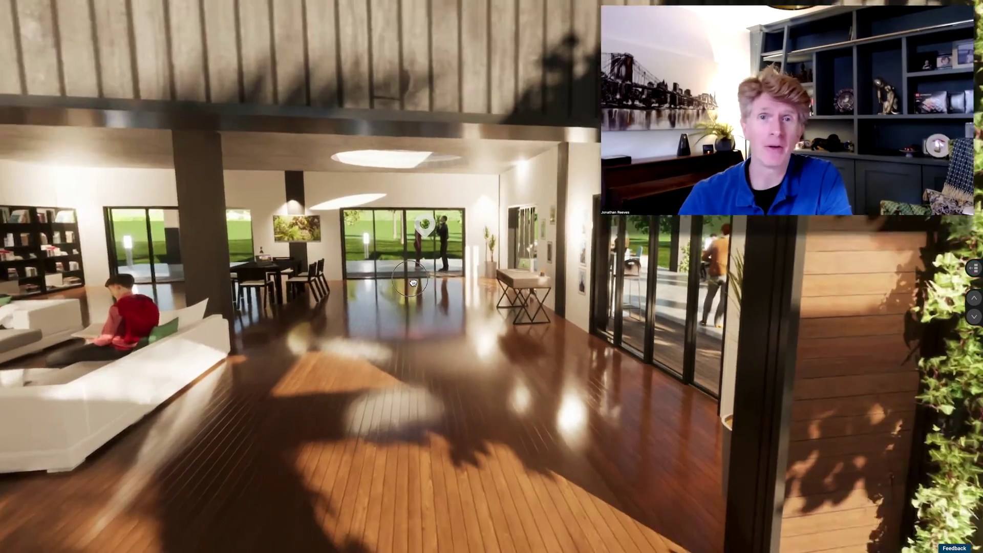
{"action": "left_click_drag", "start_coordinate": [413, 282], "coordinate": [51, 280]}
{"action": "left_click_drag", "start_coordinate": [763, 328], "coordinate": [56, 264]}
{"action": "left_click_drag", "start_coordinate": [738, 361], "coordinate": [76, 480]}
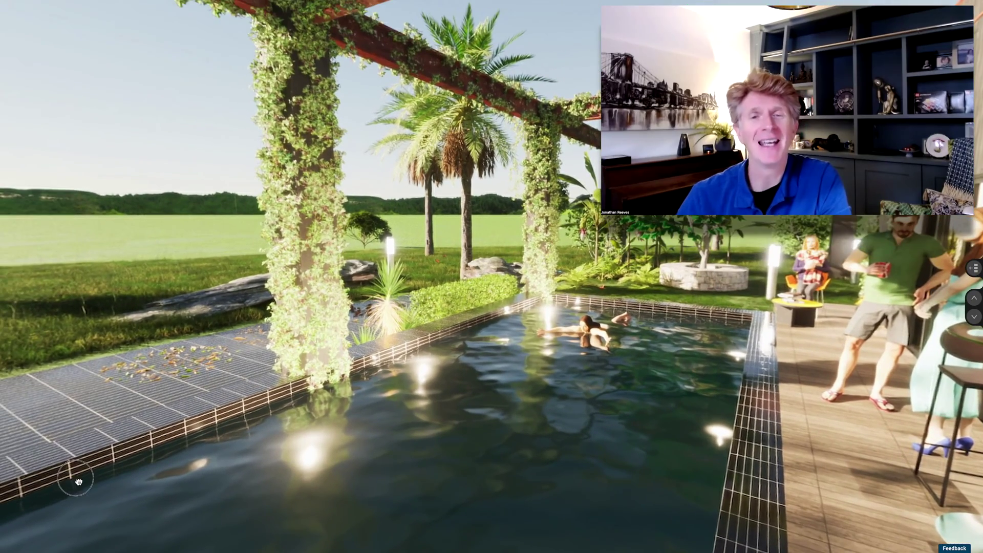
{"action": "left_click_drag", "start_coordinate": [738, 287], "coordinate": [275, 300]}
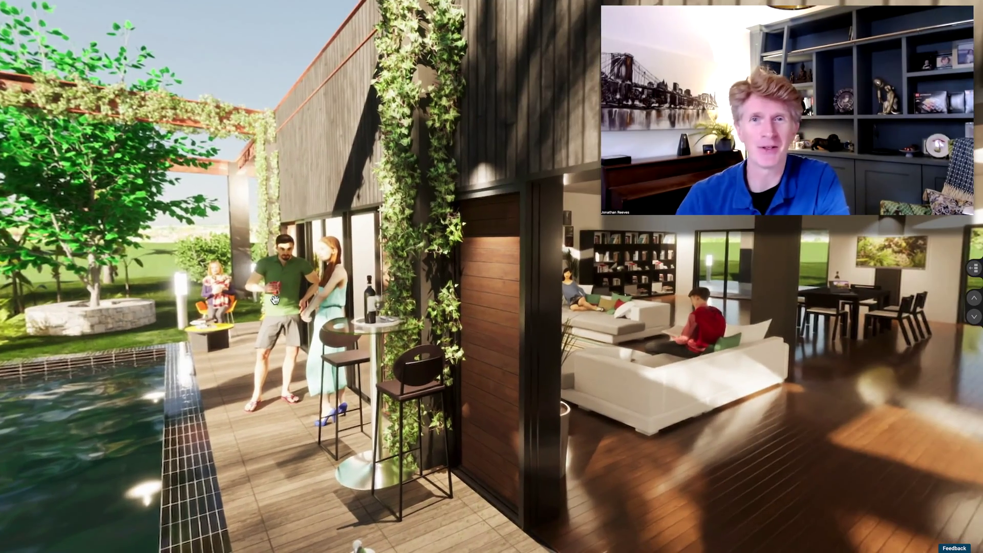
{"action": "left_click_drag", "start_coordinate": [812, 376], "coordinate": [842, 323]}
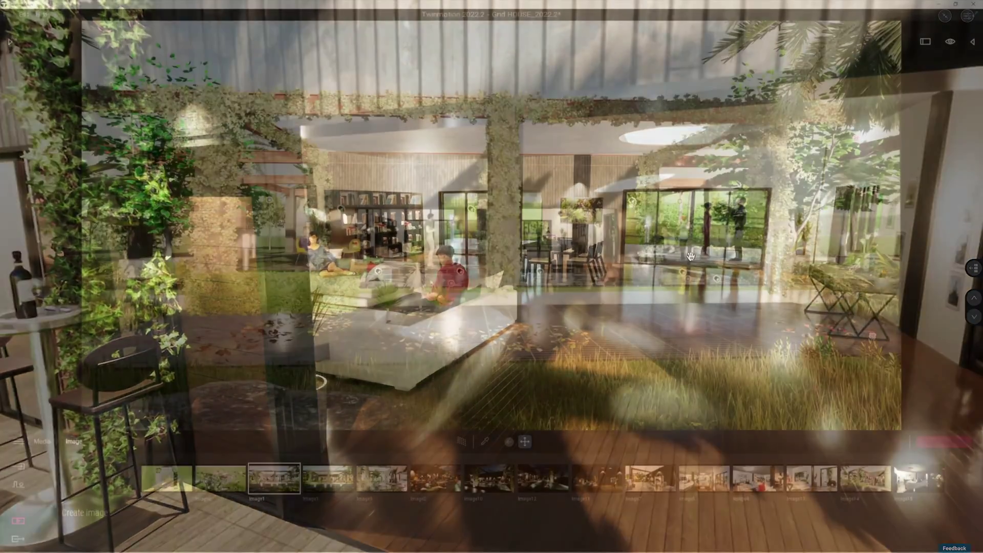
- Create a first panorama on the paving in front of the pool, facing the house front
{"action": "key", "text": "w"}
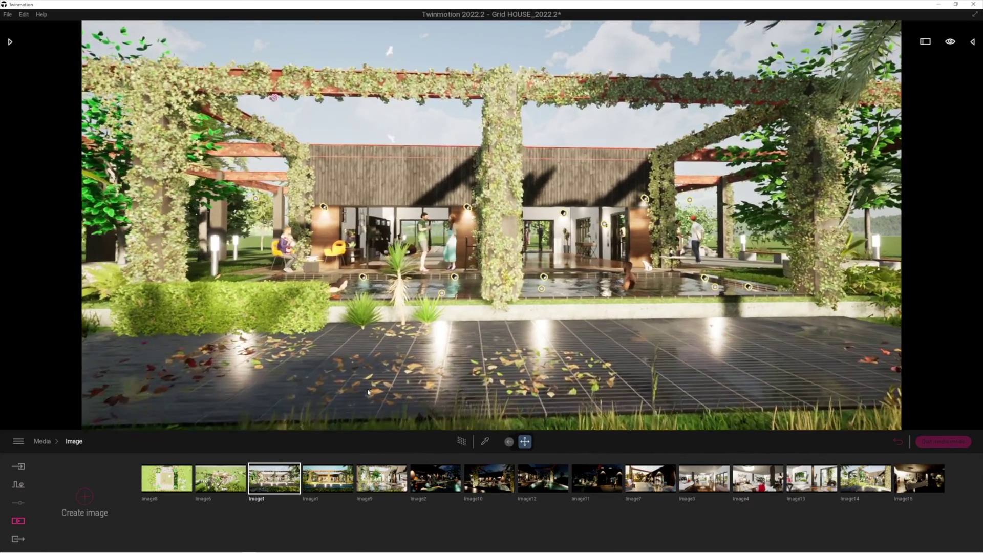
{"action": "key", "text": "w"}
{"action": "key", "text": "d"}
{"action": "key", "text": "a"}
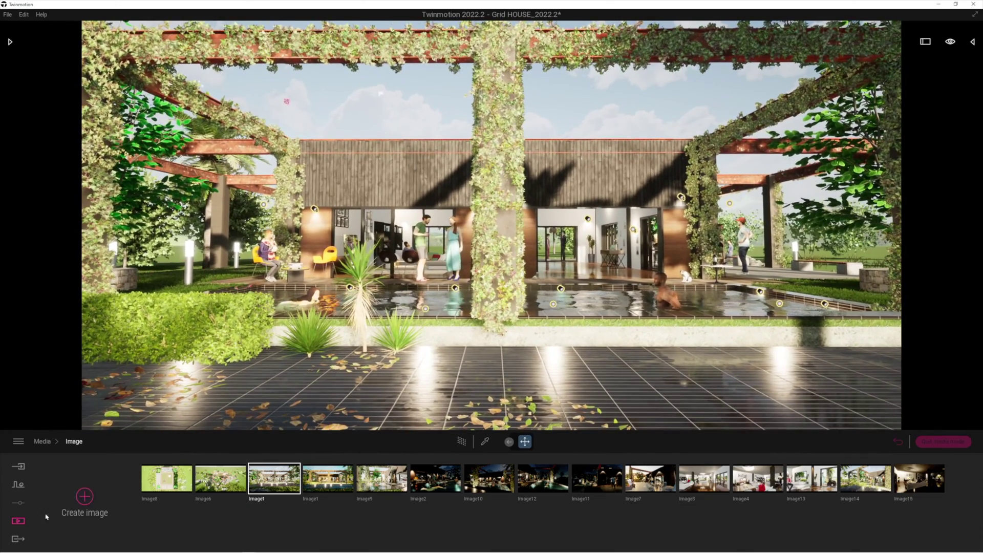
{"action": "left_click", "coordinate": [19, 522]}
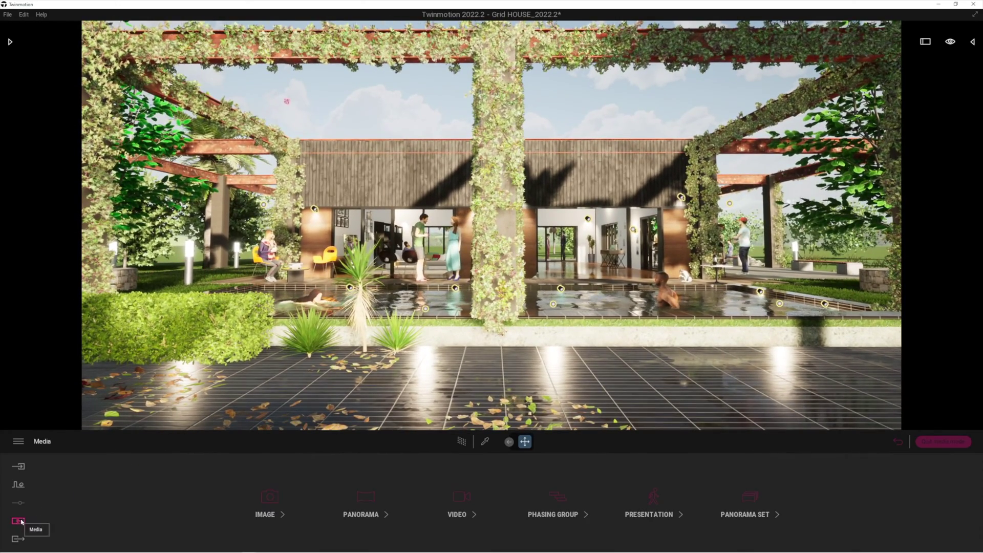
{"action": "left_click", "coordinate": [365, 499]}
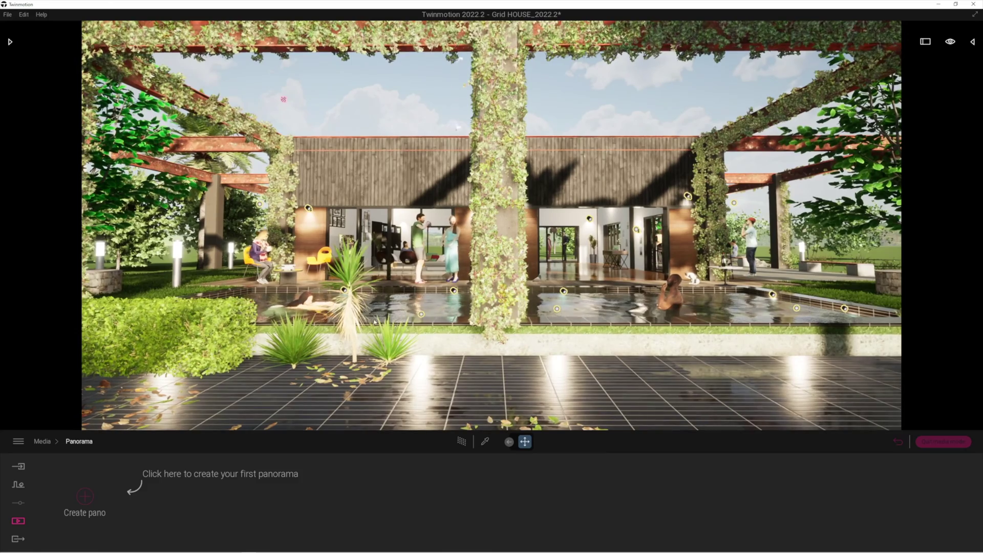
{"action": "left_click", "coordinate": [85, 497]}
{"action": "right_click_drag", "start_coordinate": [453, 209], "coordinate": [928, 217]}
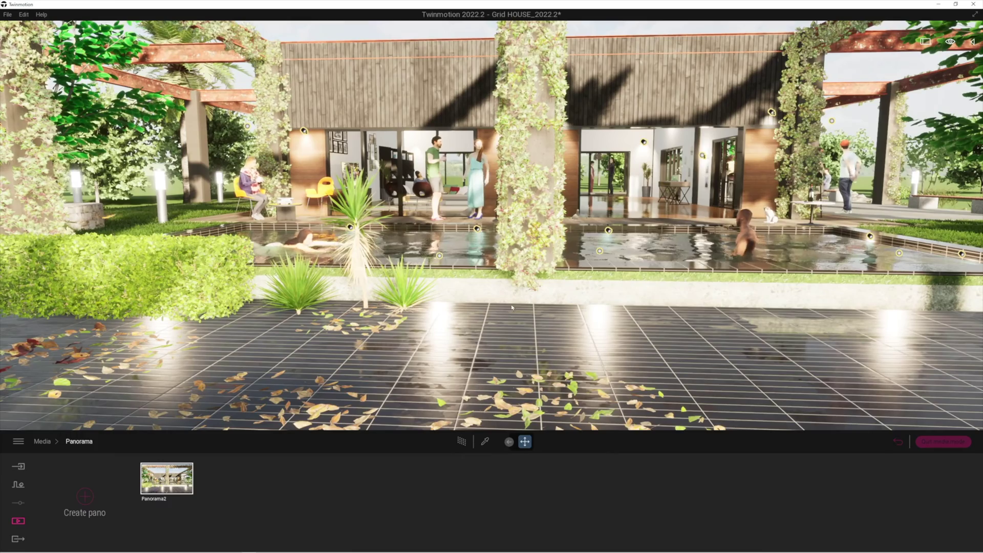
{"action": "left_click", "coordinate": [182, 487]}
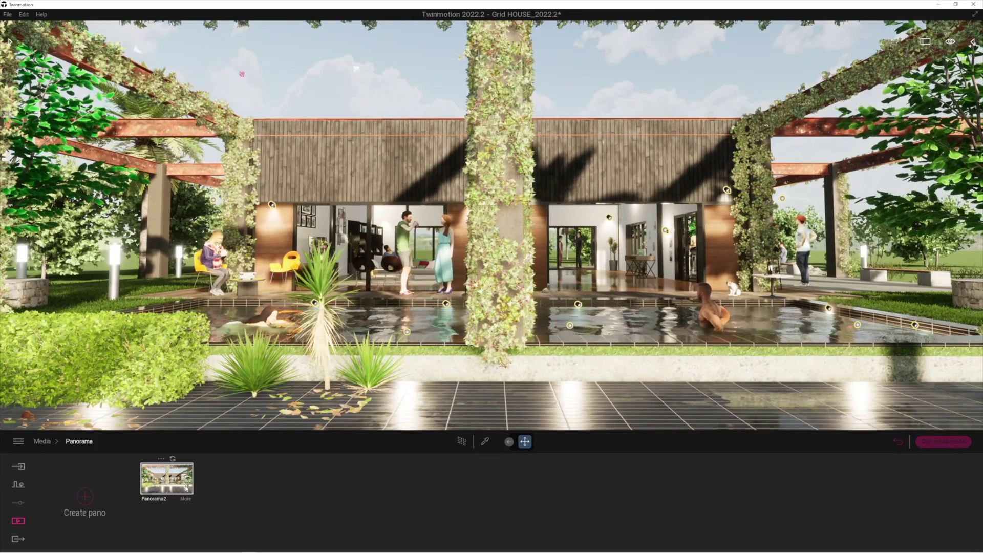
- Switch to pedestrian mode and create a second panorama at eye level by the living room opening, facing the pool
{"action": "key", "text": "w"}
{"action": "key", "text": "d"}
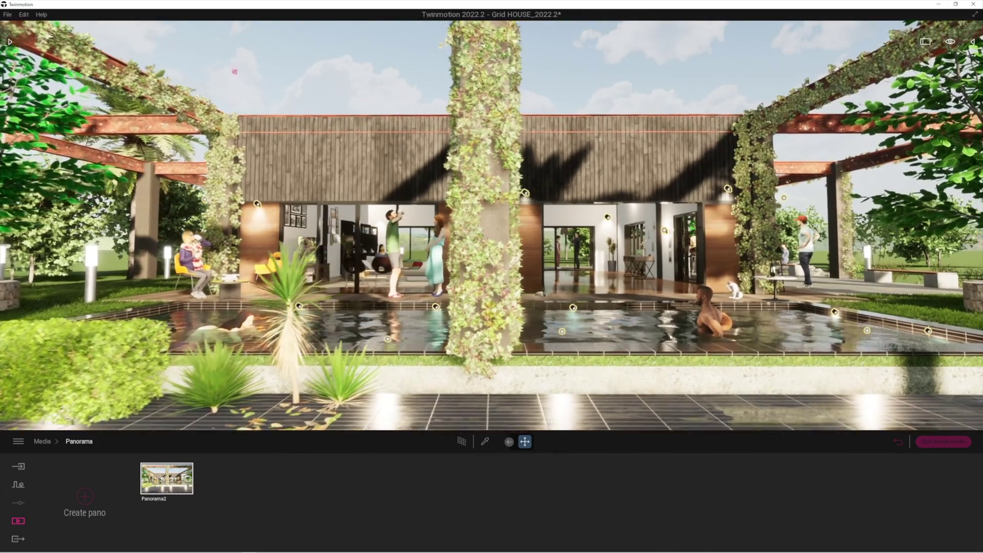
{"action": "scroll", "coordinate": [632, 352], "scroll_direction": "up", "scroll_amount": 5}
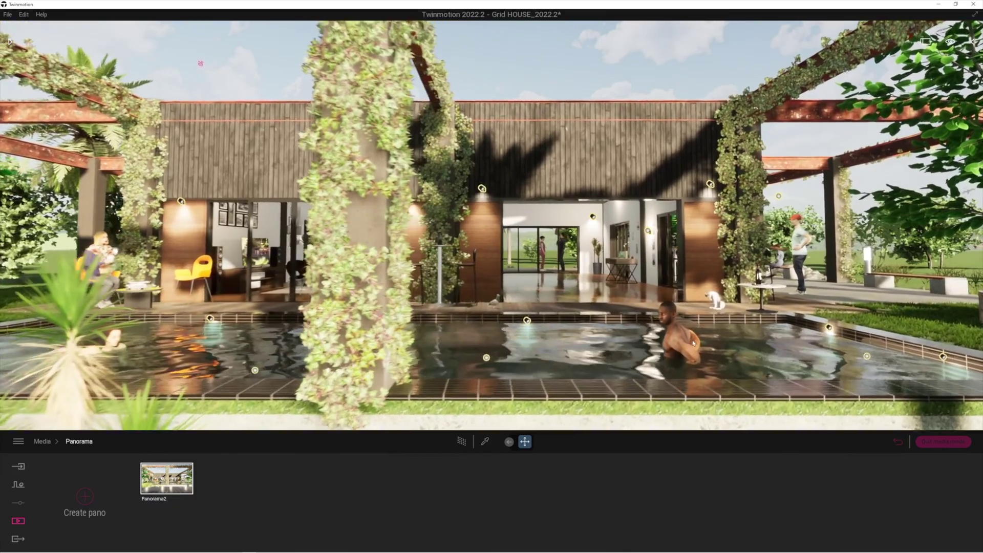
{"action": "scroll", "coordinate": [630, 340], "scroll_direction": "up", "scroll_amount": 4}
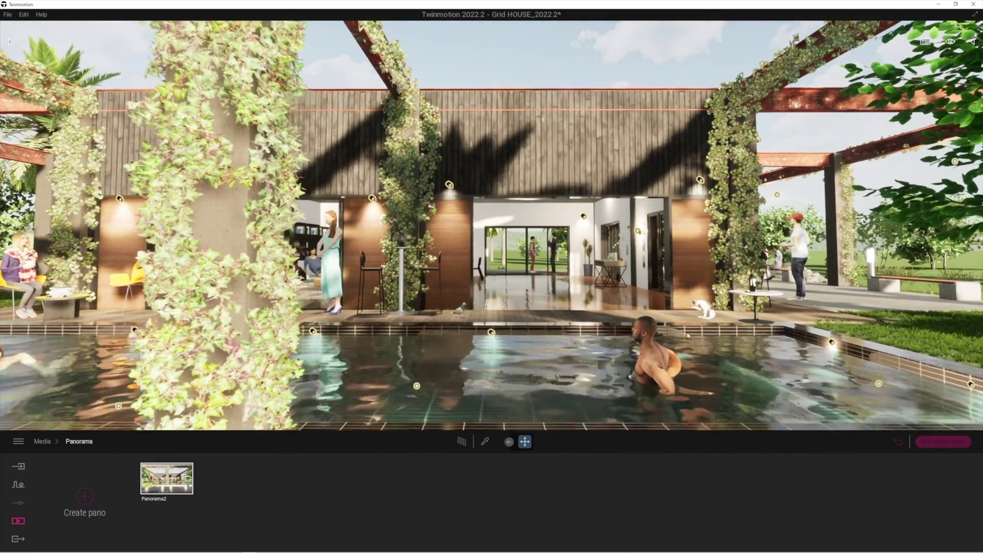
{"action": "scroll", "coordinate": [622, 340], "scroll_direction": "up", "scroll_amount": 5}
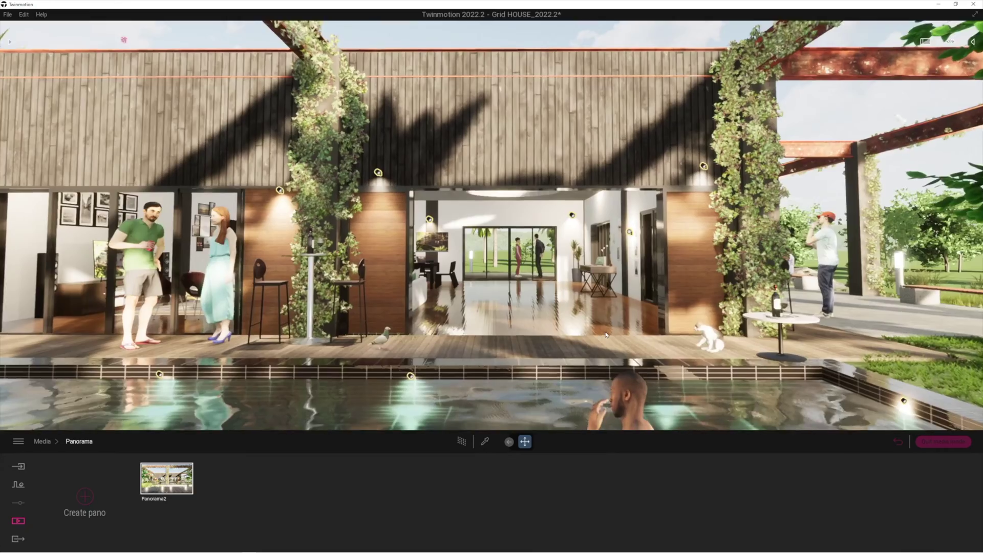
{"action": "scroll", "coordinate": [606, 349], "scroll_direction": "up", "scroll_amount": 5}
{"action": "right_click_drag", "start_coordinate": [609, 361], "coordinate": [586, 368]}
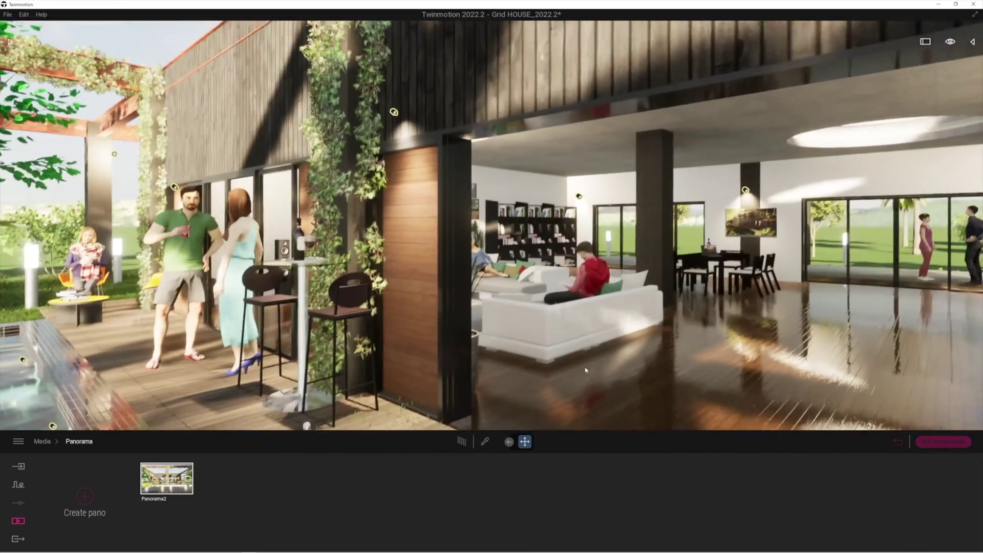
{"action": "scroll", "coordinate": [613, 373], "scroll_direction": "up", "scroll_amount": 2}
{"action": "key", "text": "e"}
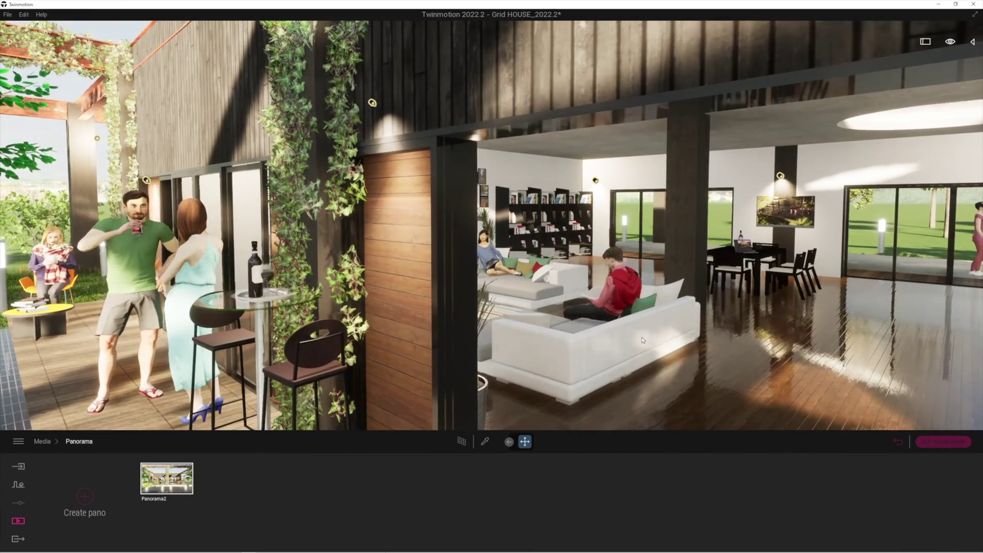
{"action": "key", "text": "m"}
{"action": "right_click_drag", "start_coordinate": [594, 352], "coordinate": [402, 360]}
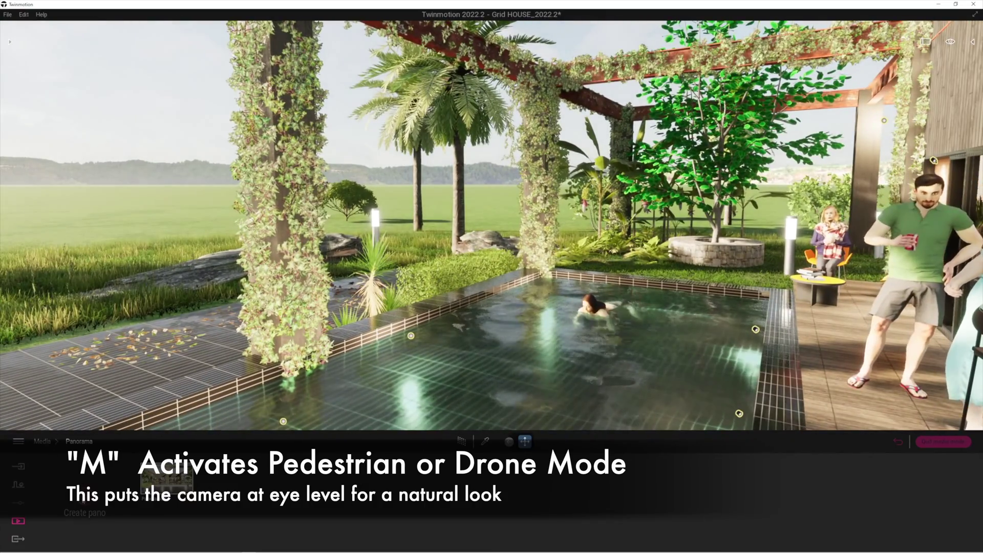
{"action": "left_click", "coordinate": [85, 488]}
- Create a third panorama inside the living room, facing the sofas and the pool opening
{"action": "right_click_drag", "start_coordinate": [519, 228], "coordinate": [677, 227]}
{"action": "mouse_move", "coordinate": [485, 272]}
{"action": "right_mouse_down"}
{"action": "mouse_move", "coordinate": [461, 268]}
{"action": "mouse_move", "coordinate": [475, 278]}
{"action": "right_mouse_up"}
{"action": "scroll", "coordinate": [461, 267], "scroll_direction": "up", "scroll_amount": 5}
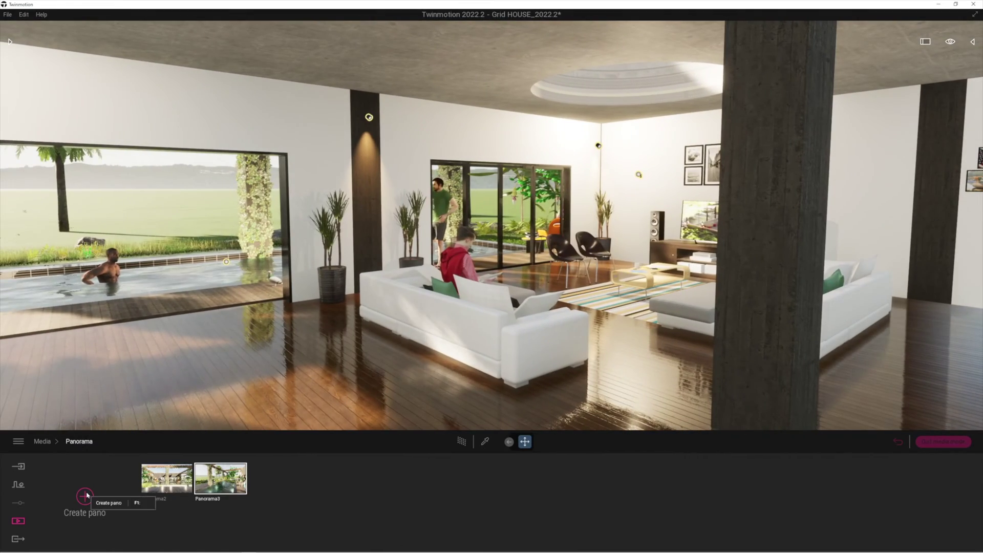
{"action": "left_click", "coordinate": [86, 496]}
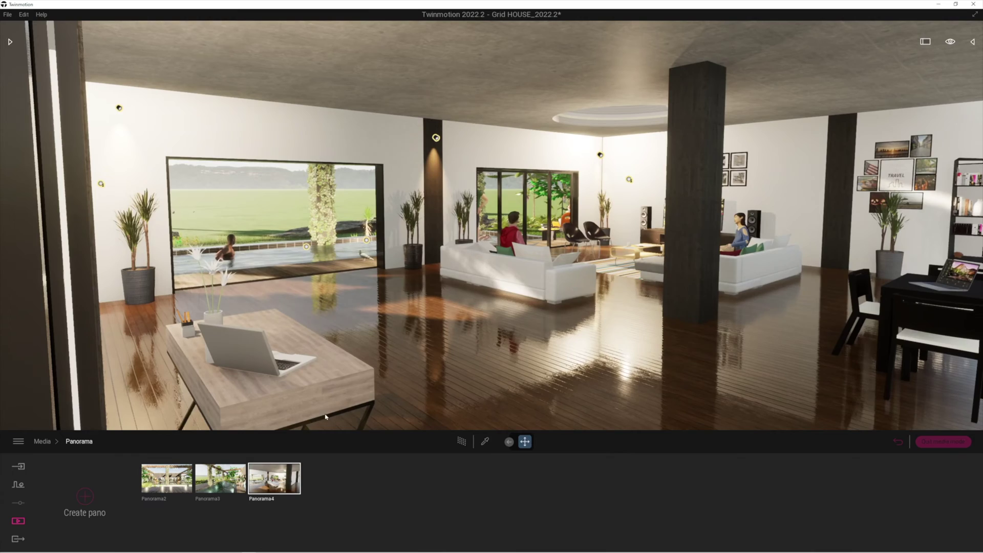
- Create a fourth panorama outside on the paved patio, facing the timber-clad wall and glass doors
{"action": "key", "text": "w"}
{"action": "key", "text": "a"}
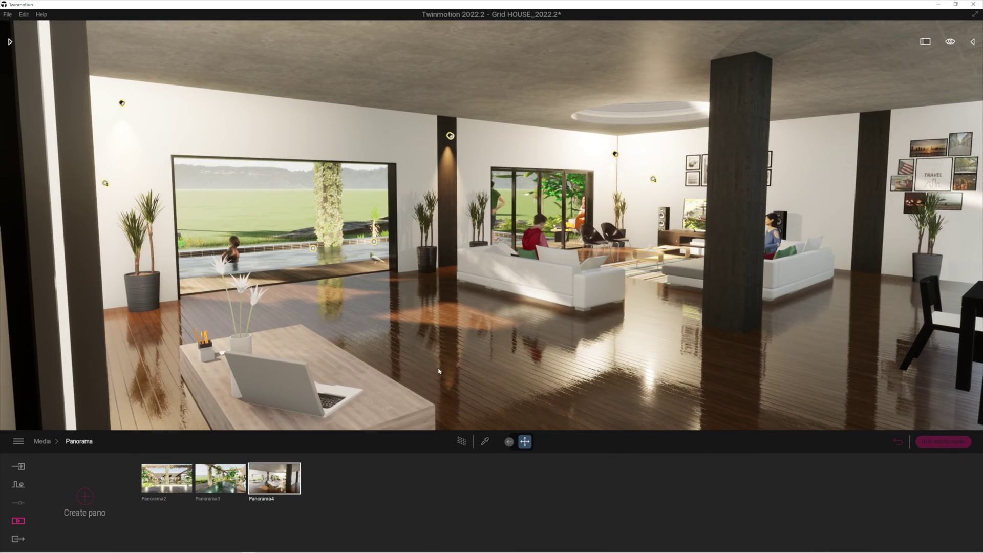
{"action": "key", "text": "s"}
{"action": "key", "text": "d"}
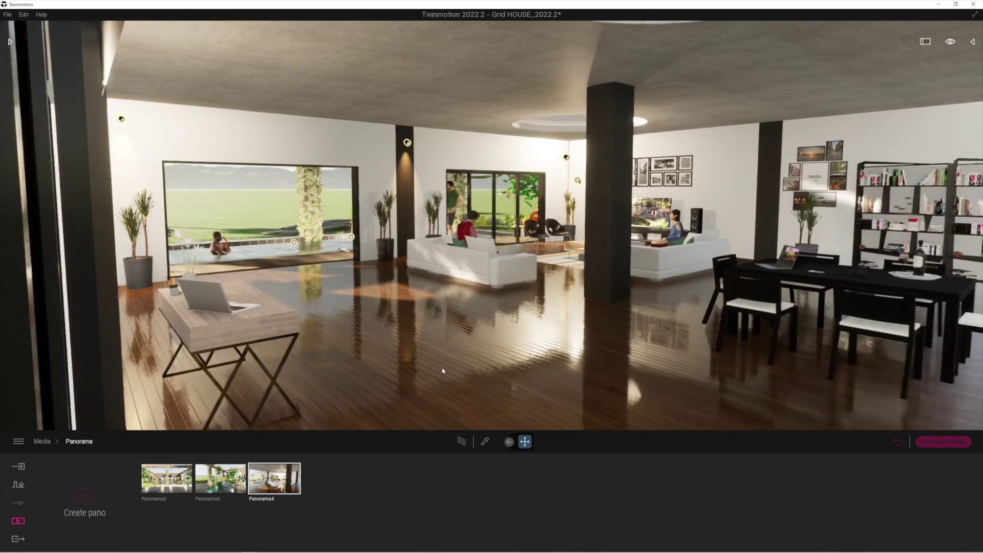
{"action": "key", "text": "a"}
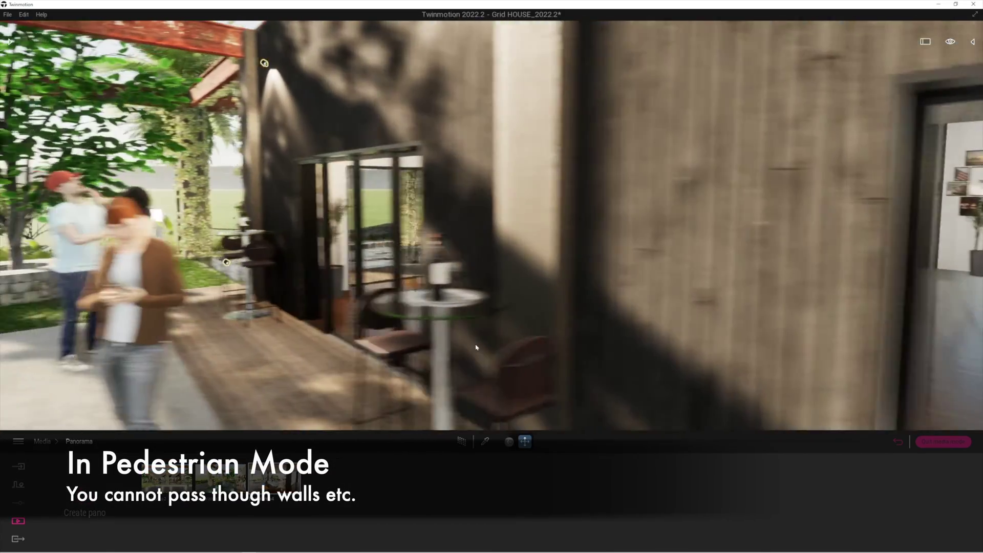
{"action": "key", "text": "s"}
{"action": "right_click_drag", "start_coordinate": [477, 348], "coordinate": [253, 380]}
{"action": "key", "text": "a"}
{"action": "key", "text": "s"}
{"action": "mouse_move", "coordinate": [209, 462]}
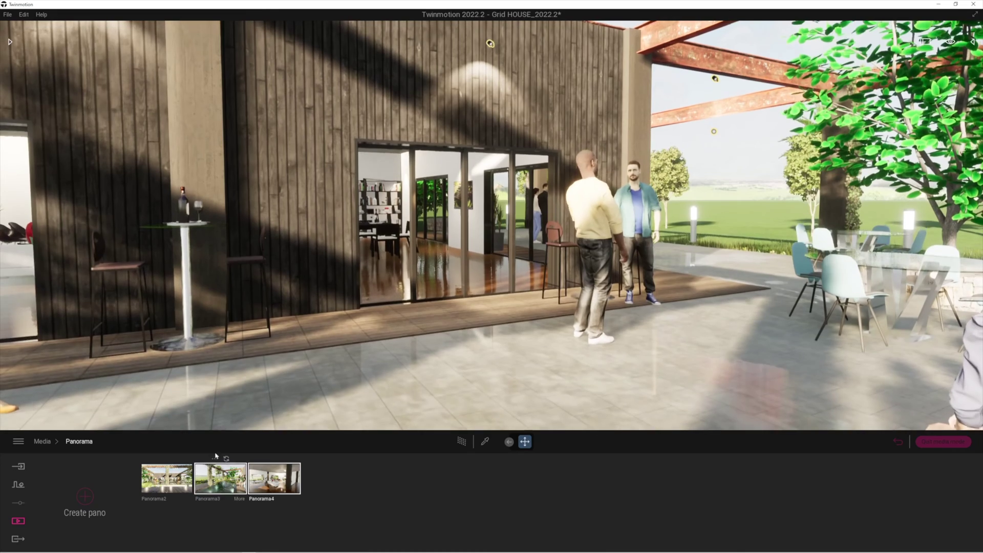
{"action": "key", "text": "w"}
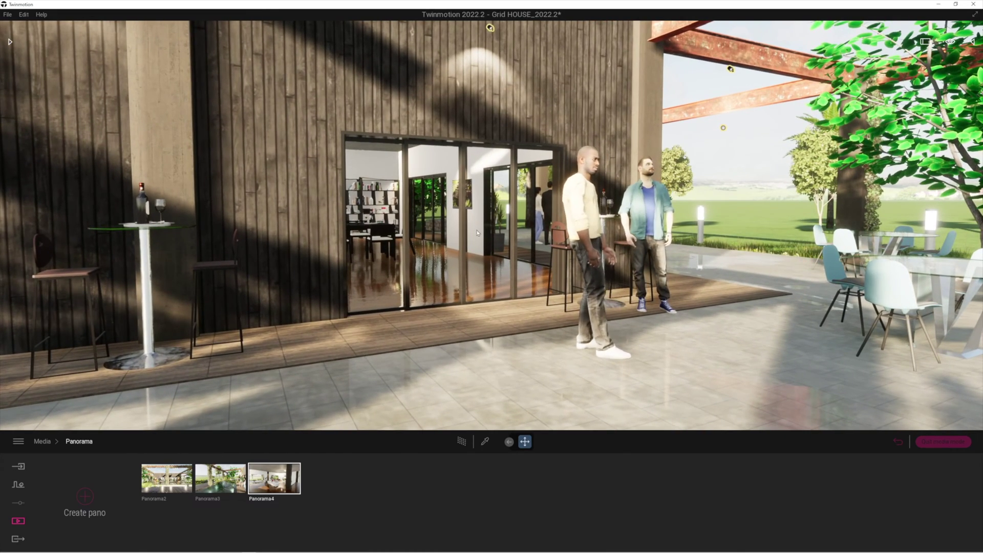
{"action": "left_click", "coordinate": [85, 496]}
- Look around the patio and review the four saved panoramas, finishing on the first one in front of the pool
{"action": "key", "text": "w"}
{"action": "key", "text": "d"}
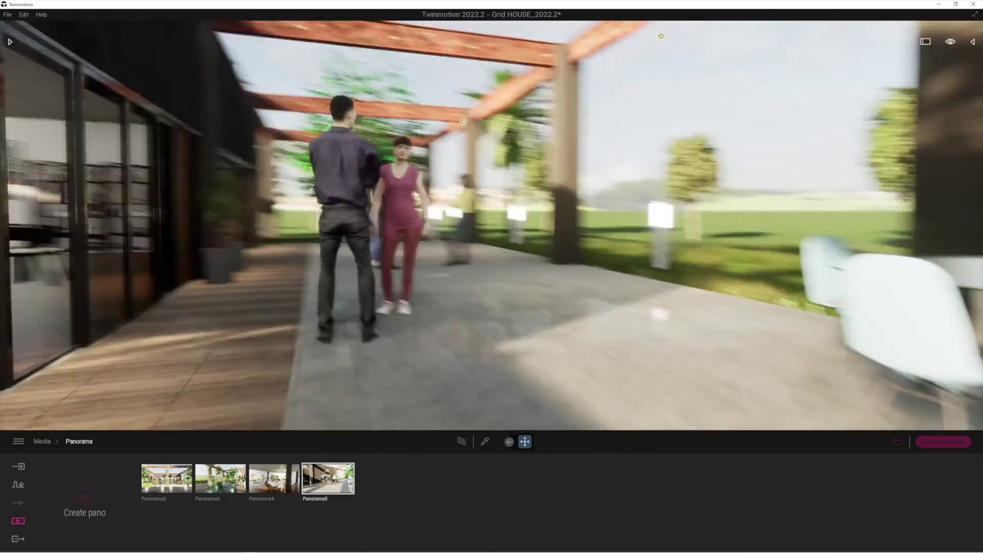
{"action": "right_click_drag", "start_coordinate": [499, 320], "coordinate": [358, 320]}
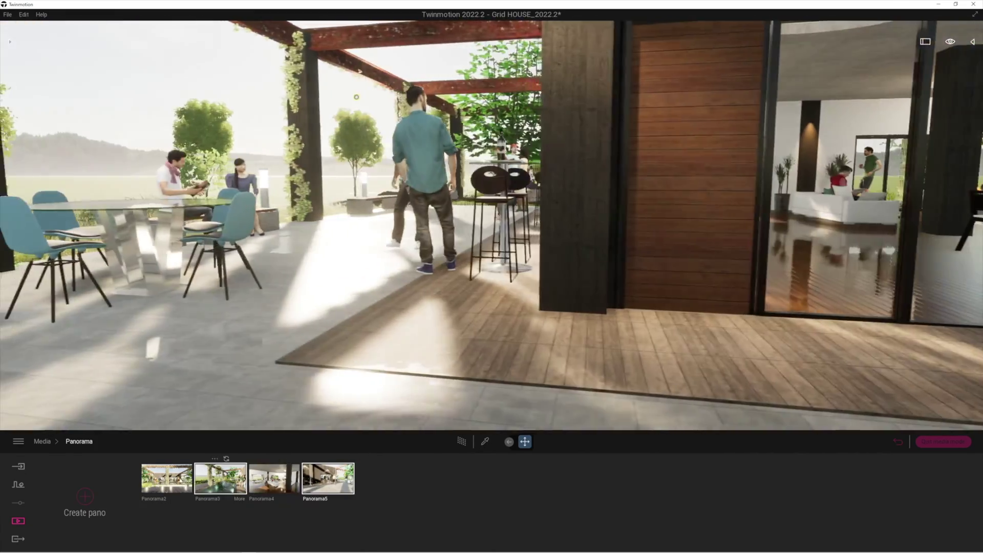
{"action": "left_click", "coordinate": [183, 481]}
{"action": "left_click", "coordinate": [226, 481]}
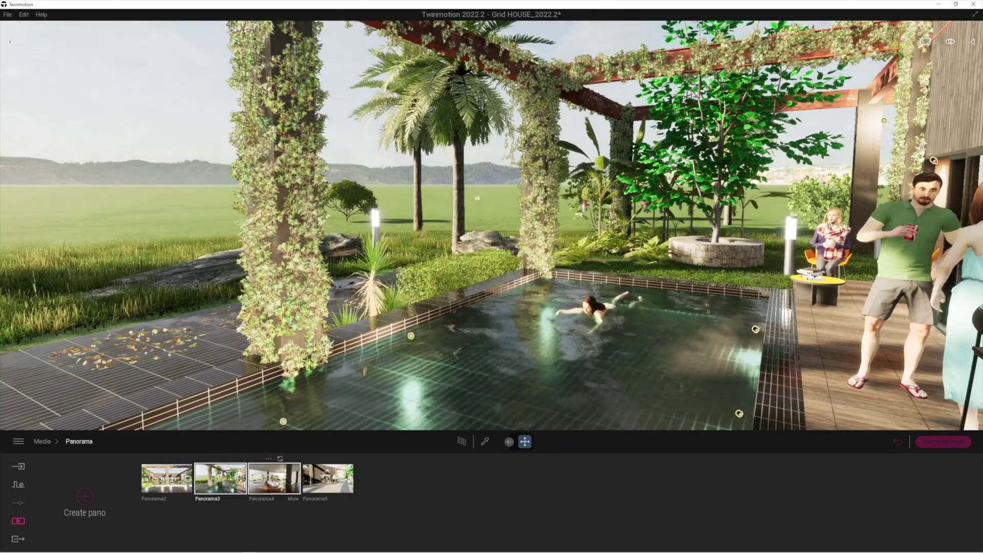
{"action": "left_click", "coordinate": [274, 479]}
{"action": "left_click", "coordinate": [329, 480]}
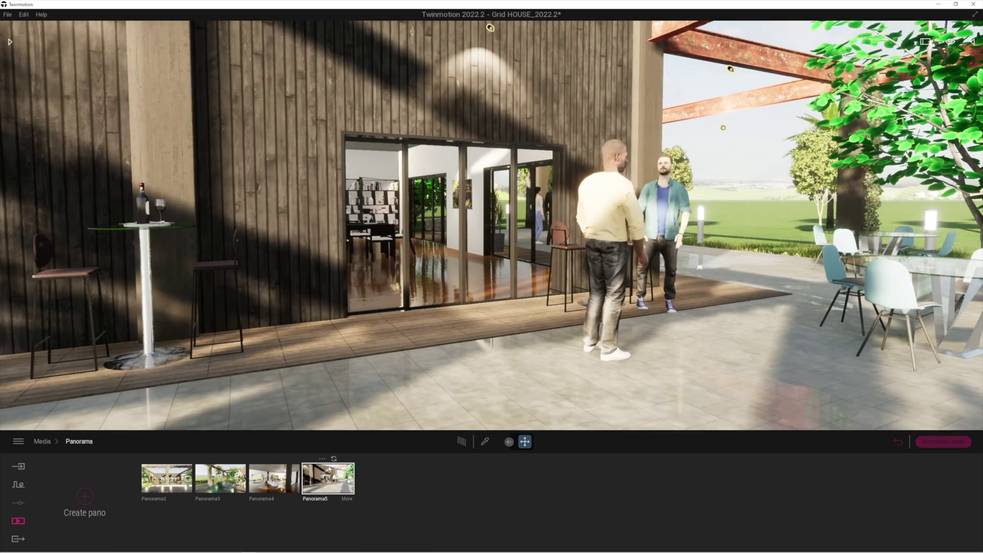
{"action": "left_click", "coordinate": [172, 487]}
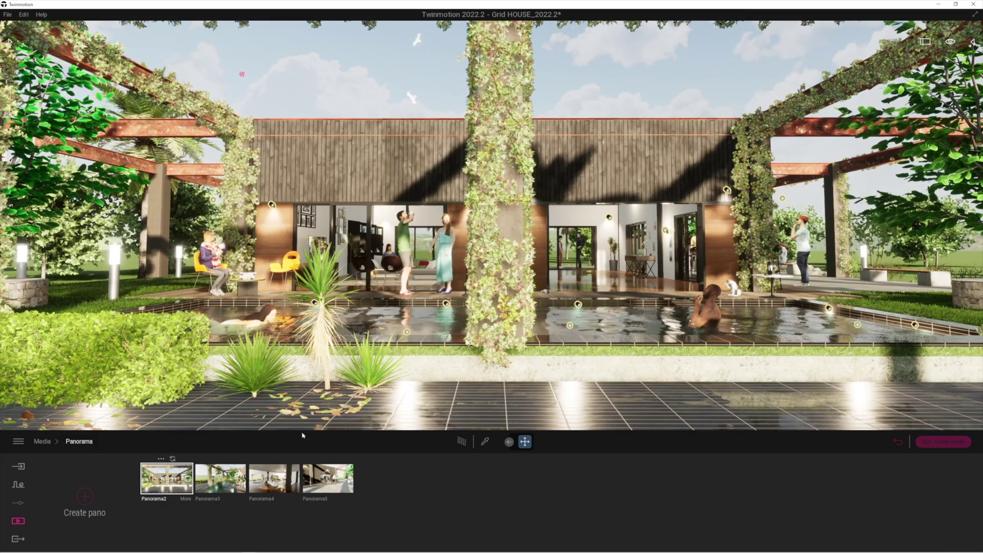
- Turn on the Path Tracer with the Medium preset for the first two panoramas, the ones facing the house front and the pool
{"action": "left_click", "coordinate": [462, 442]}
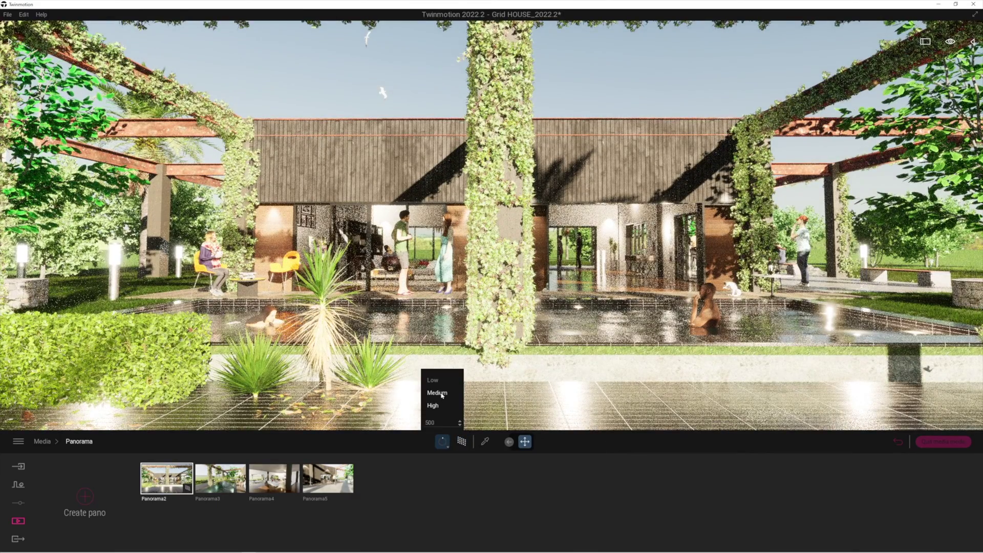
{"action": "left_click", "coordinate": [438, 393]}
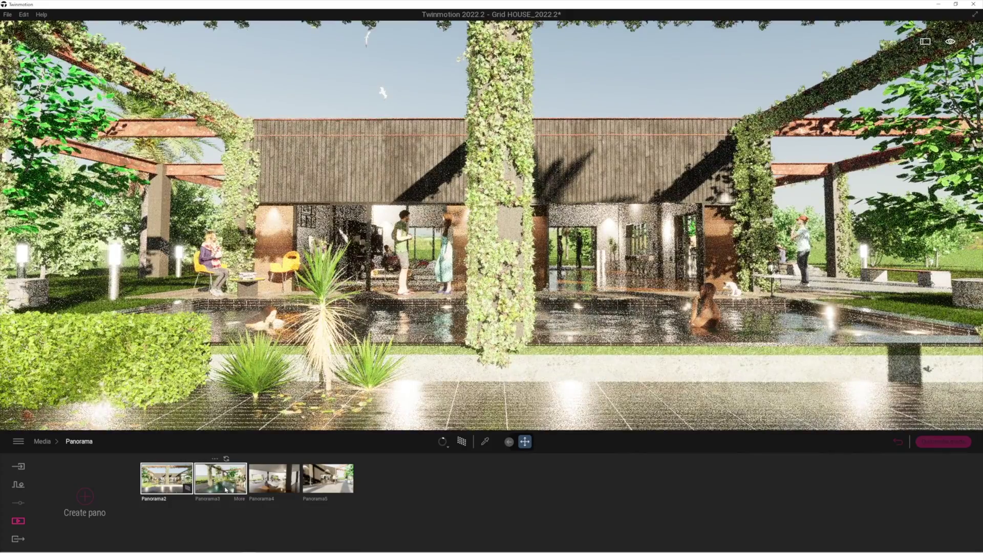
{"action": "left_click", "coordinate": [221, 479]}
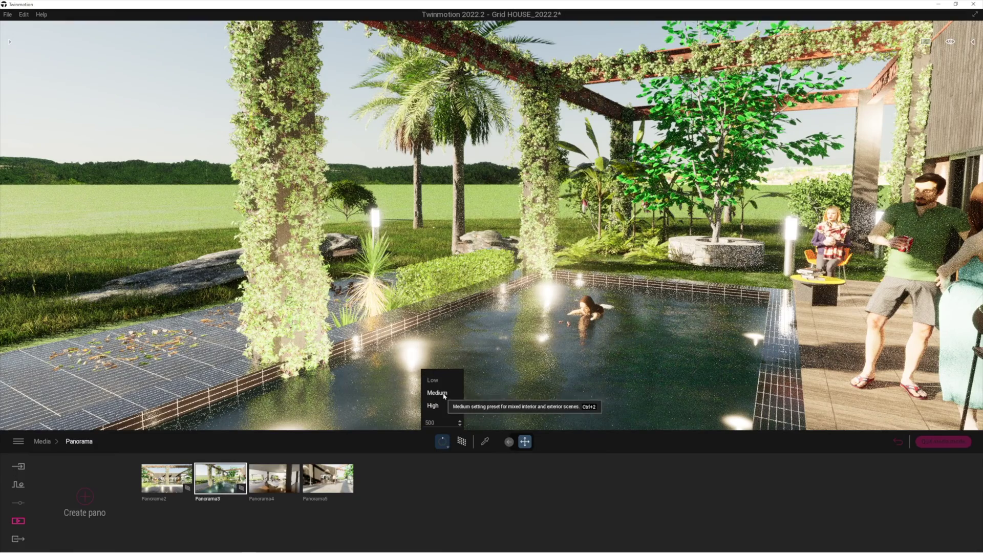
{"action": "left_click", "coordinate": [444, 396]}
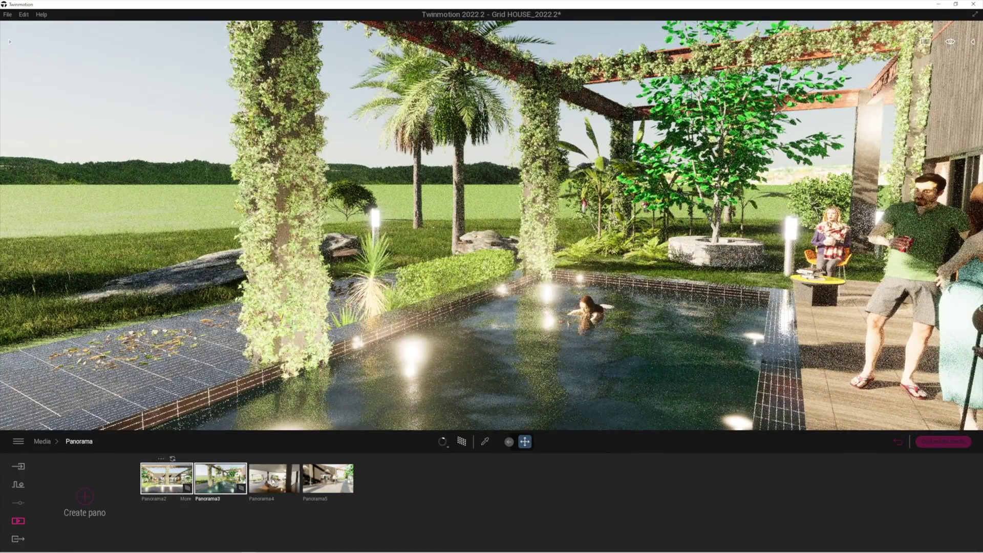
- Turn on the Path Tracer with the Medium preset for the third panorama, inside the living room
{"action": "left_click", "coordinate": [274, 478]}
{"action": "left_click", "coordinate": [328, 479]}
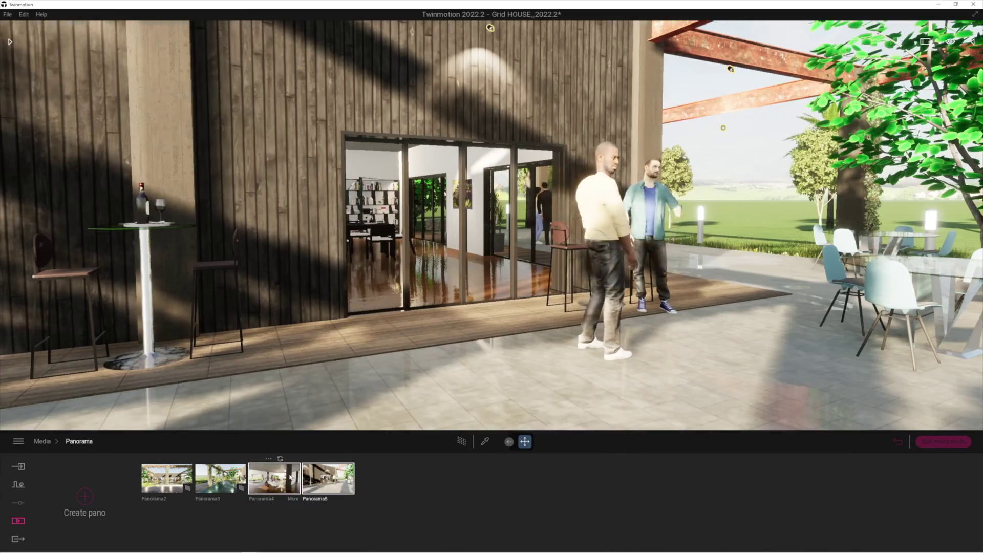
{"action": "left_click", "coordinate": [290, 477]}
{"action": "left_click", "coordinate": [461, 442]}
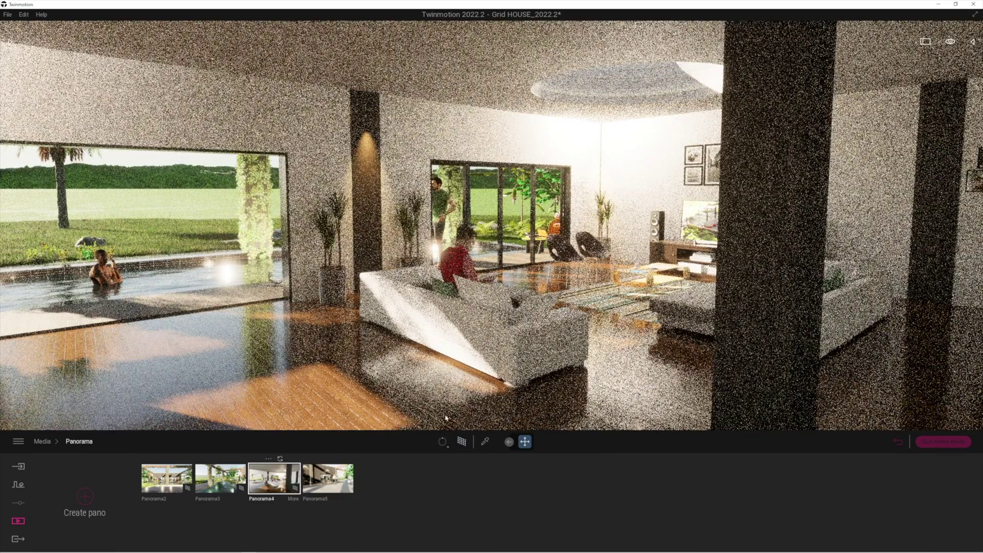
{"action": "left_click", "coordinate": [447, 446]}
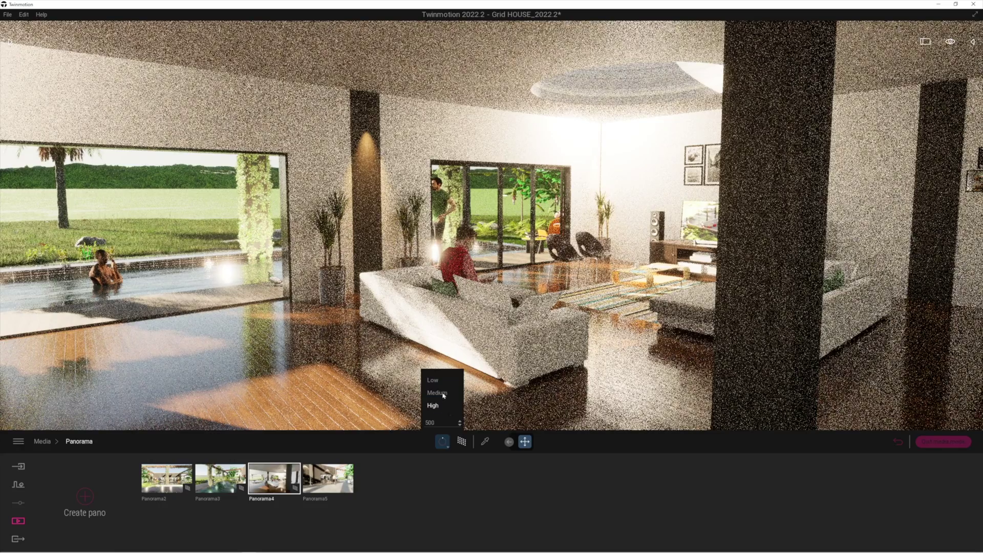
{"action": "left_click", "coordinate": [438, 392]}
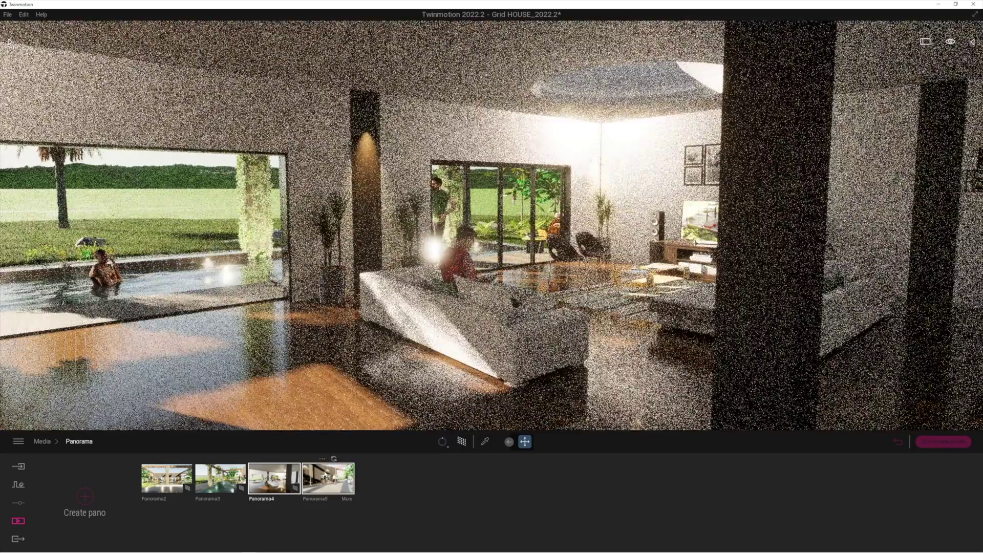
- Turn the fourth panorama's view on the patio towards the tree and timber-clad wall, and update the saved view
{"action": "left_click", "coordinate": [328, 480]}
{"action": "right_click_drag", "start_coordinate": [359, 328], "coordinate": [256, 328]}
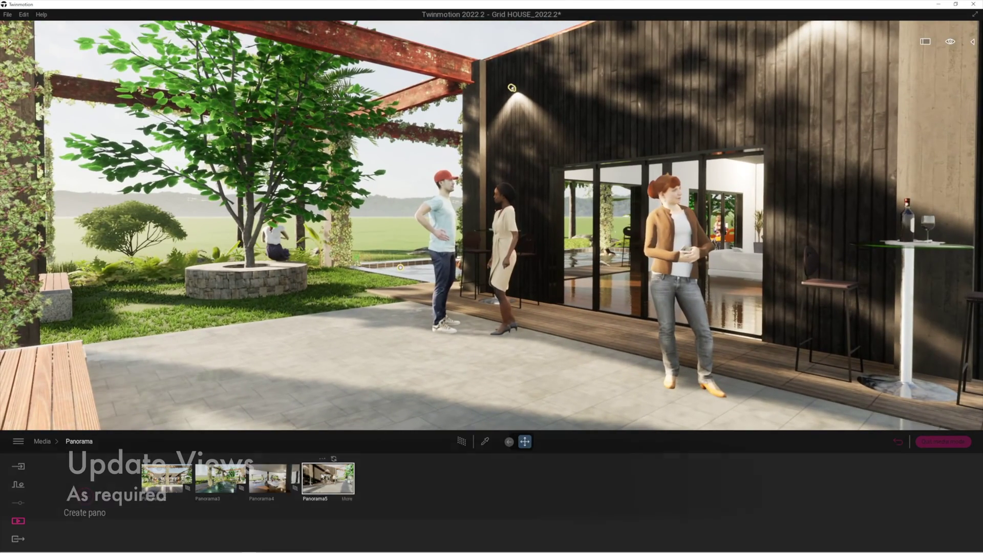
{"action": "mouse_move", "coordinate": [334, 459]}
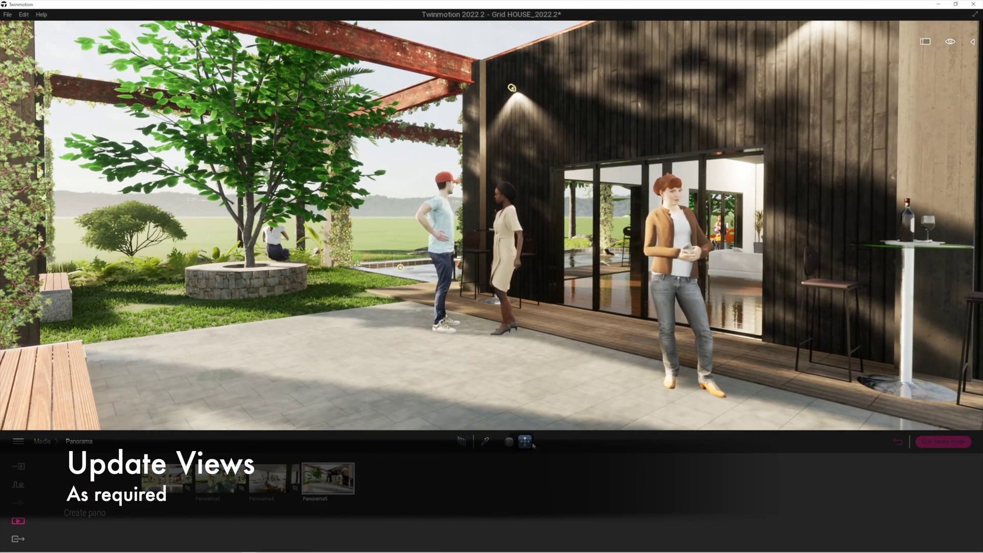
- Turn on the Skydome in the fourth panorama's lighting and replace its sky with LowSun Cloudy 20
{"action": "left_click", "coordinate": [347, 499]}
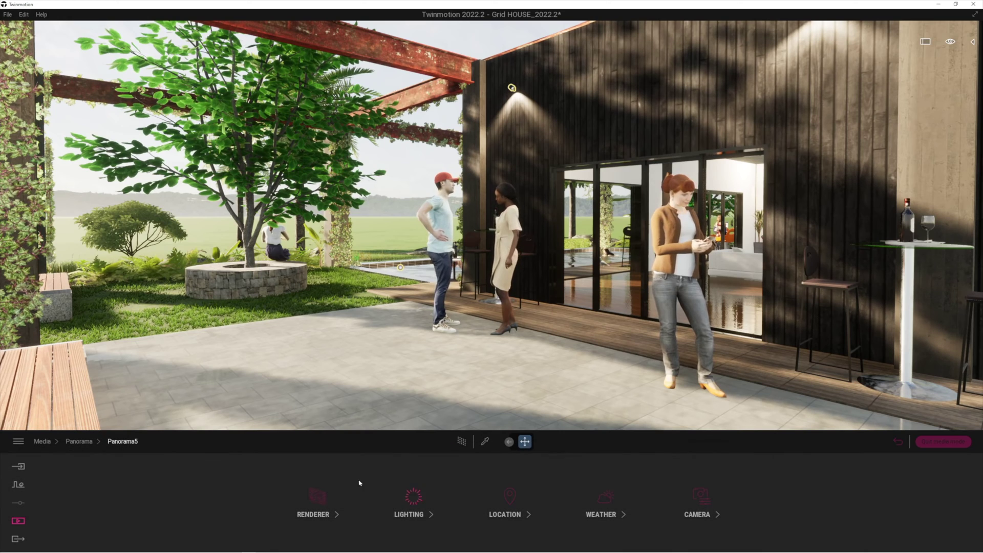
{"action": "left_click", "coordinate": [411, 499]}
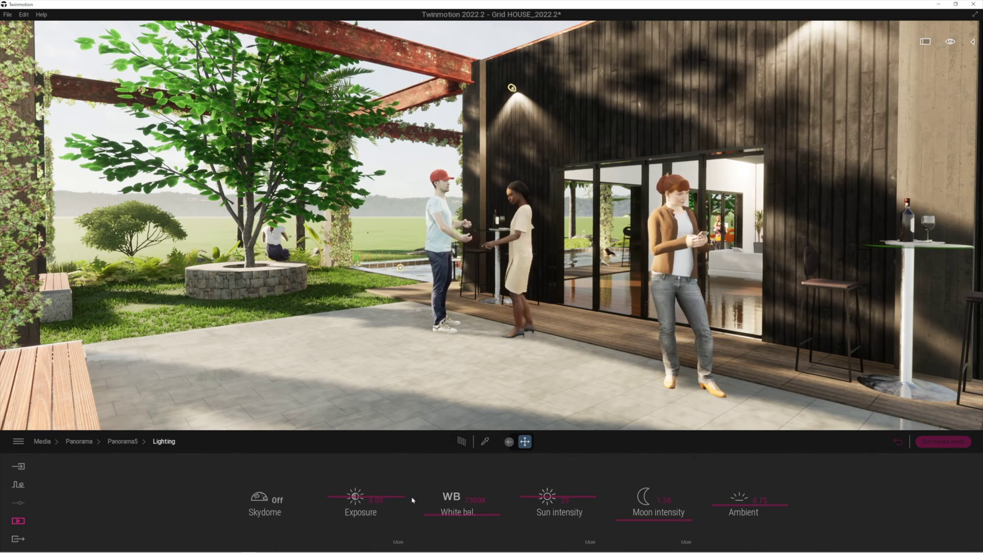
{"action": "left_click", "coordinate": [277, 500]}
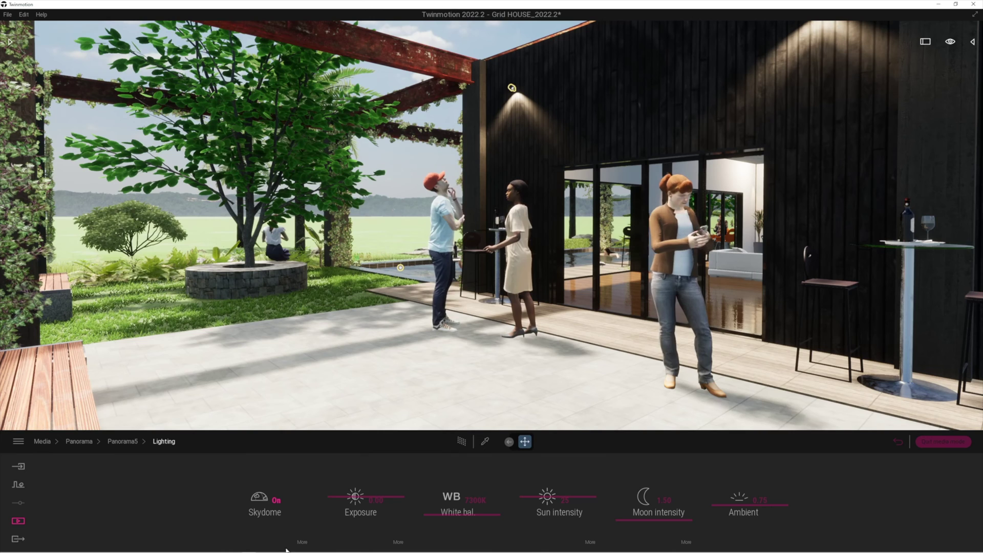
{"action": "left_click", "coordinate": [302, 542]}
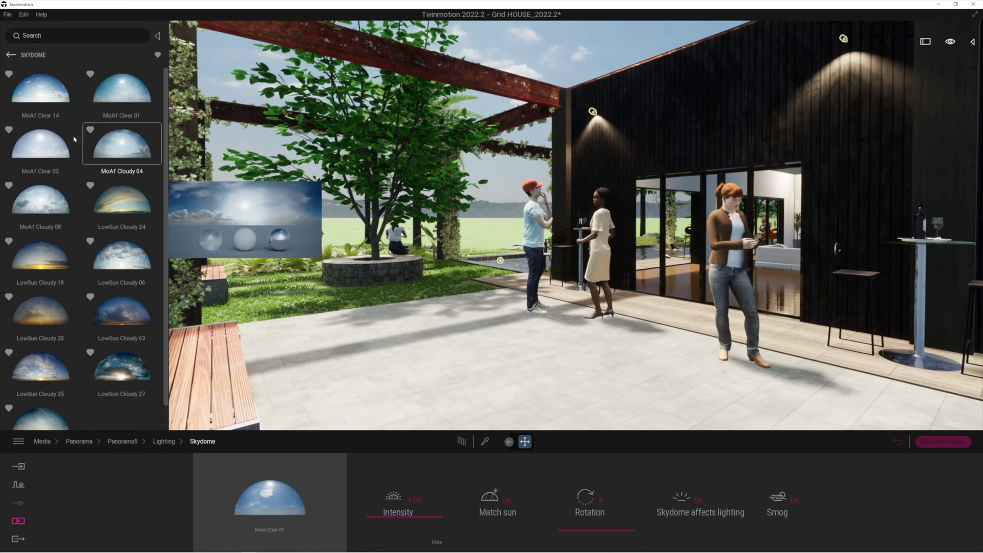
{"action": "left_click_drag", "start_coordinate": [38, 314], "coordinate": [269, 505]}
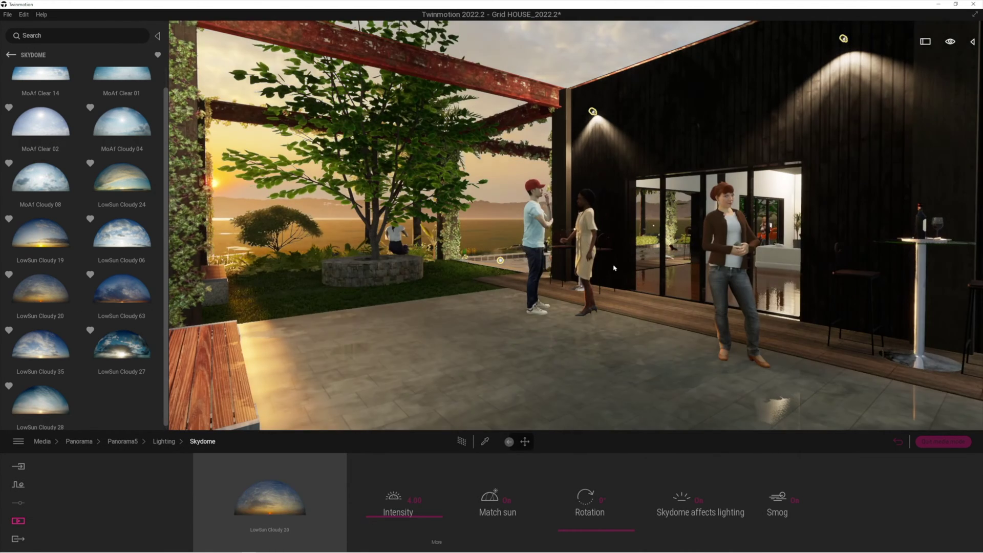
{"action": "left_click", "coordinate": [495, 499]}
{"action": "left_click", "coordinate": [164, 441]}
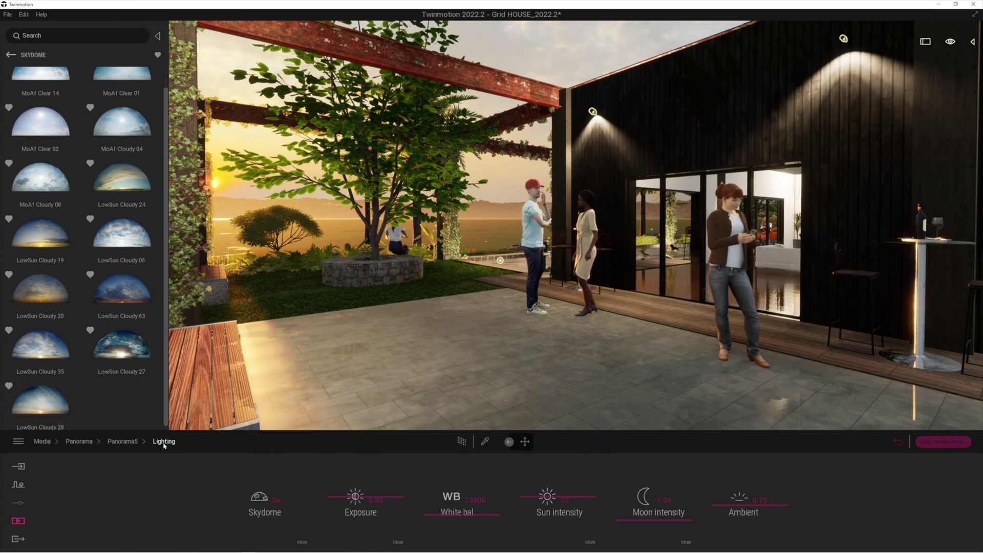
{"action": "left_click", "coordinate": [135, 441]}
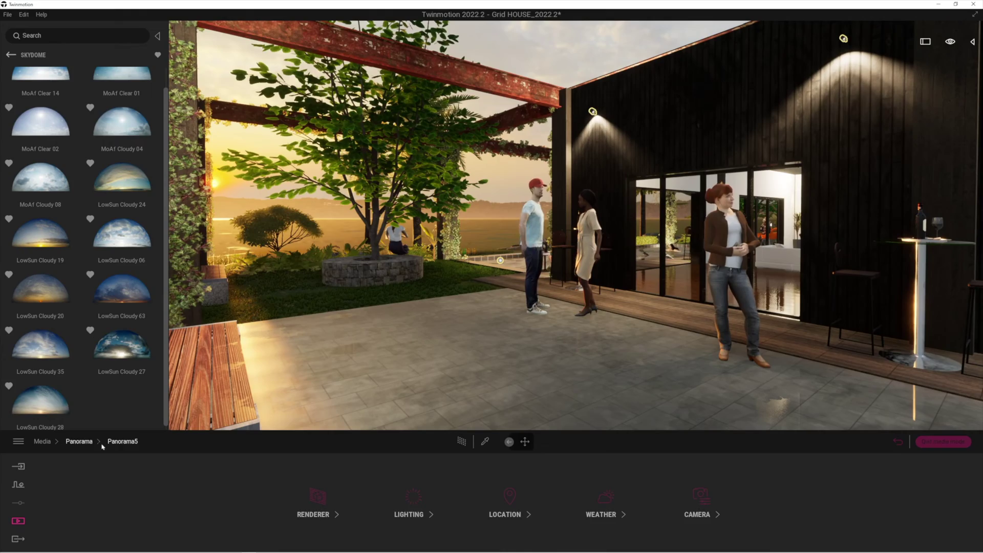
{"action": "left_click", "coordinate": [79, 442]}
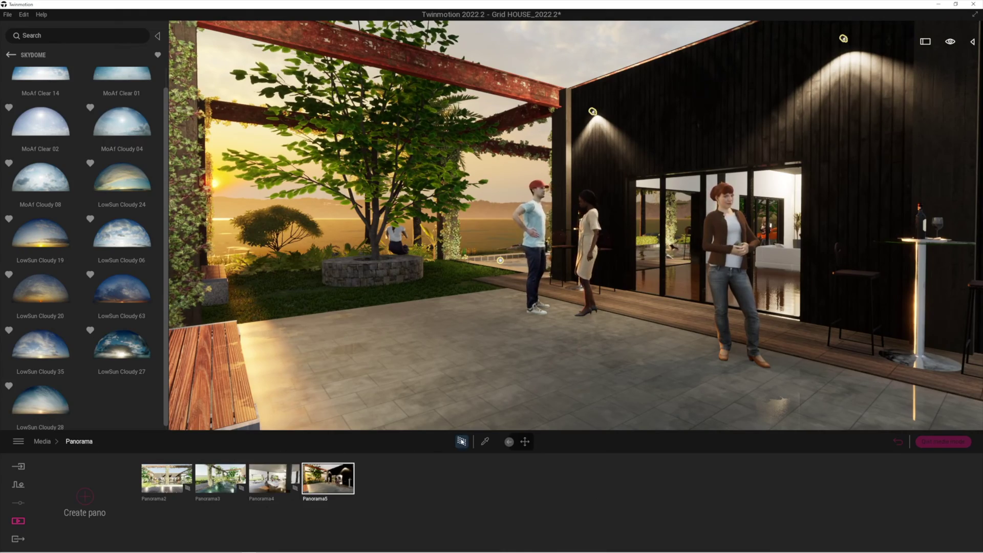
- Turn on the Path Tracer with the Medium preset for the fourth panorama, on the patio
{"action": "left_click", "coordinate": [462, 442]}
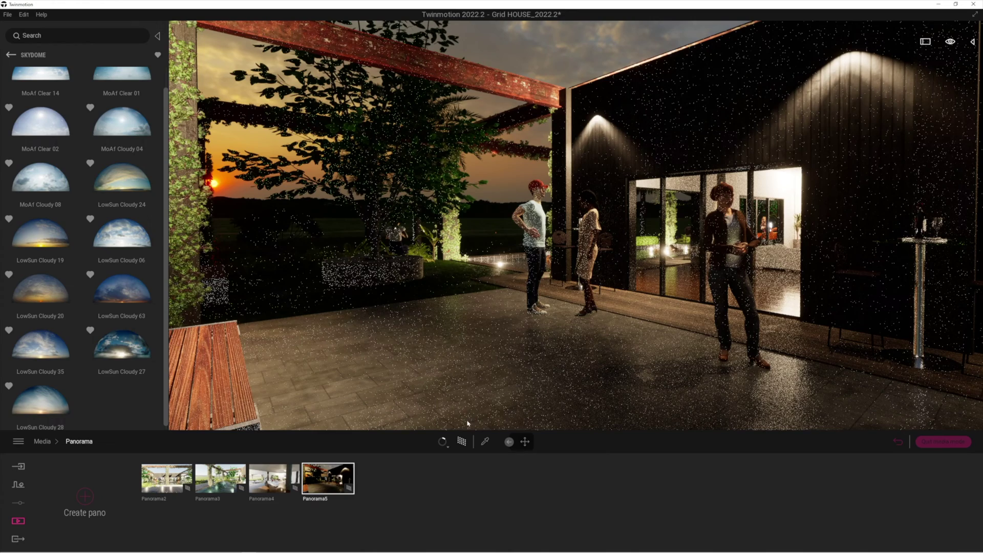
{"action": "left_click", "coordinate": [444, 443]}
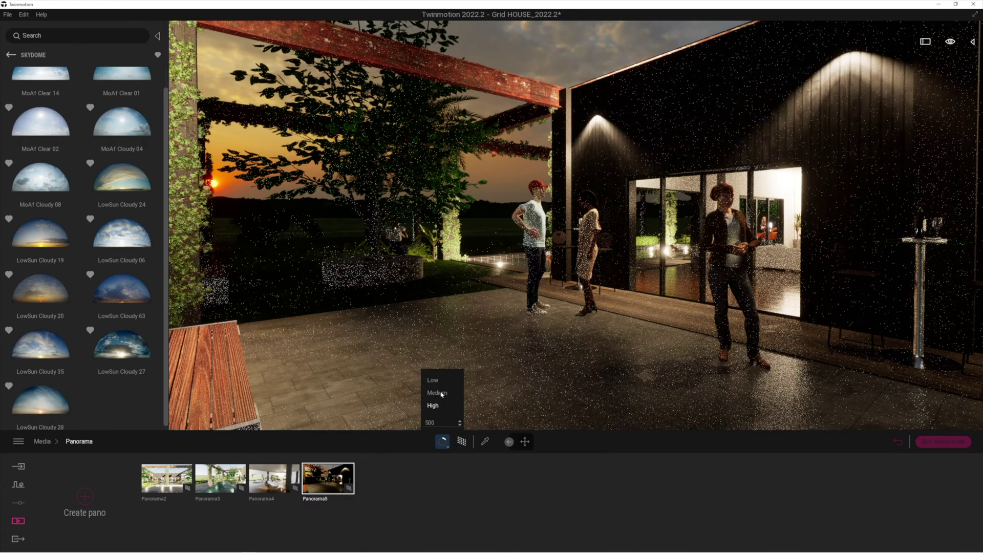
{"action": "left_click", "coordinate": [442, 394]}
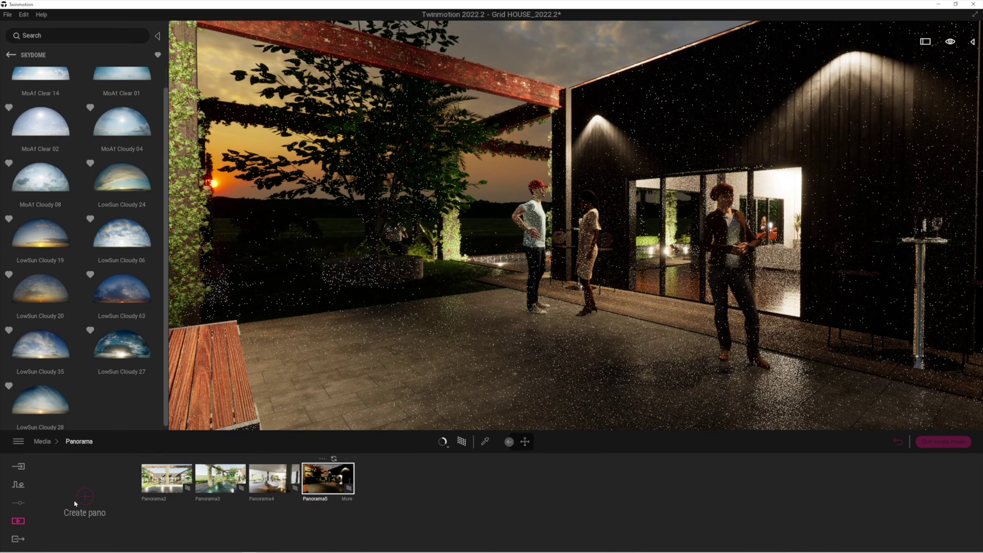
- Create a new panorama set in the project's media
{"action": "left_click", "coordinate": [18, 522]}
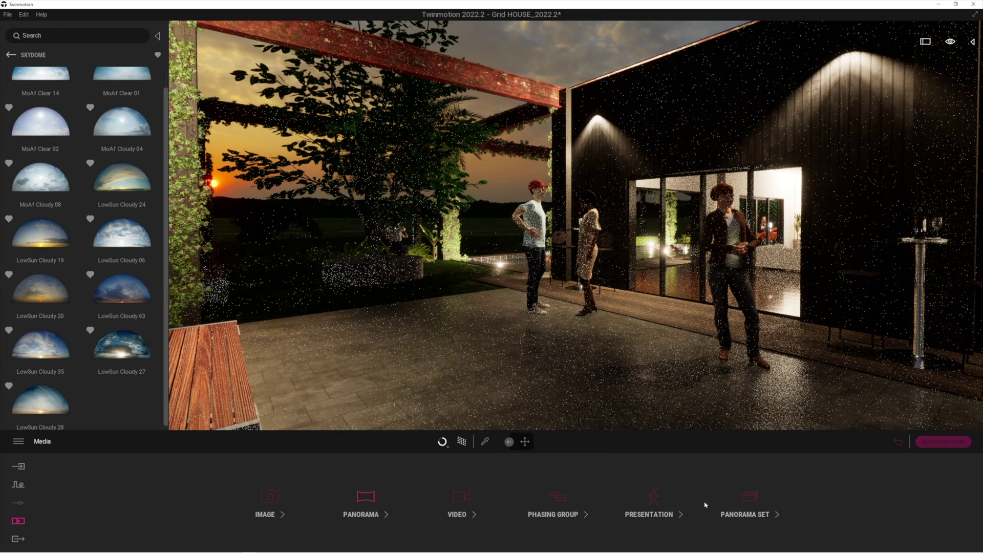
{"action": "left_click", "coordinate": [751, 497]}
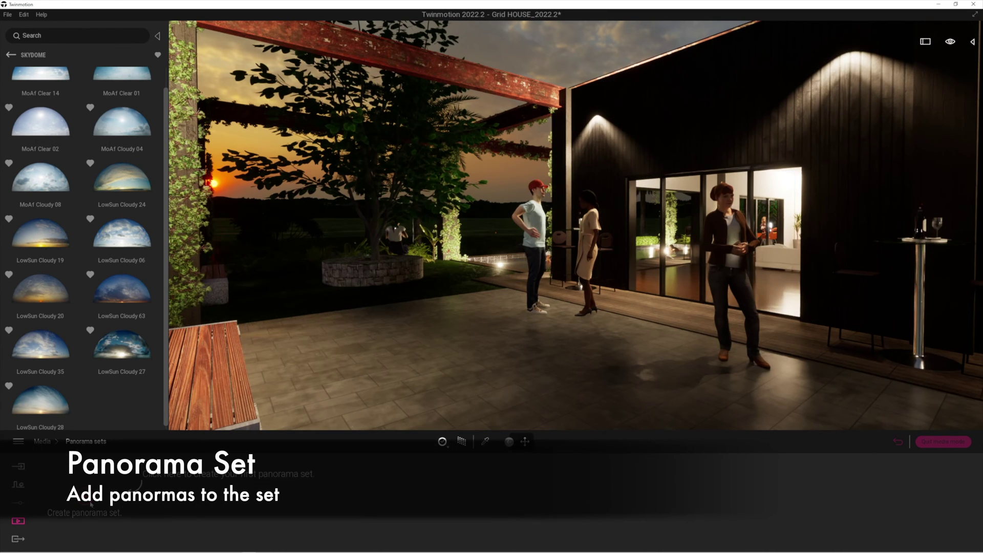
{"action": "left_click", "coordinate": [85, 500]}
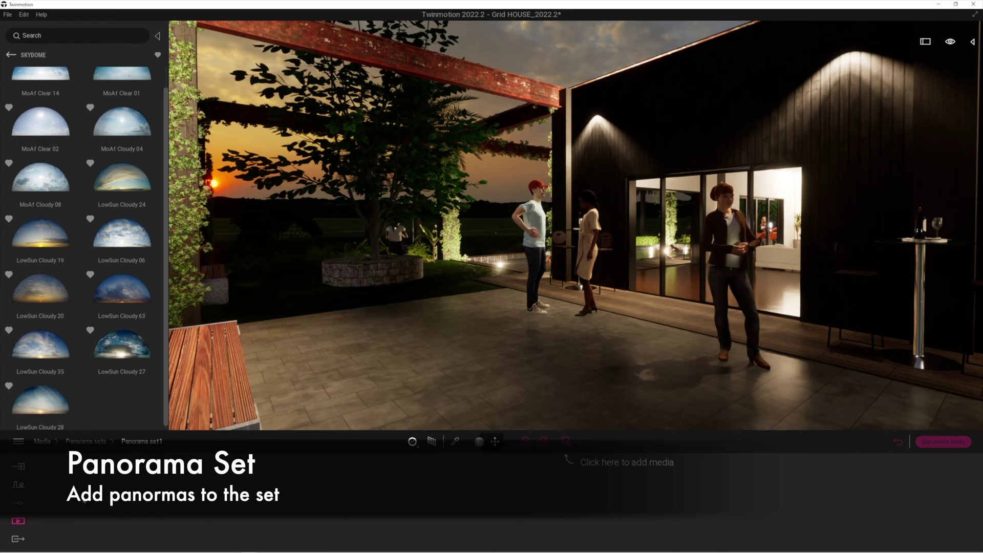
- Add all four saved panoramas to the panorama set in their existing order
{"action": "left_click", "coordinate": [566, 442]}
{"action": "left_click_drag", "start_coordinate": [387, 268], "coordinate": [369, 502]}
{"action": "left_click_drag", "start_coordinate": [441, 269], "coordinate": [565, 501]}
{"action": "left_click_drag", "start_coordinate": [495, 268], "coordinate": [595, 483]}
{"action": "left_click_drag", "start_coordinate": [549, 265], "coordinate": [660, 488]}
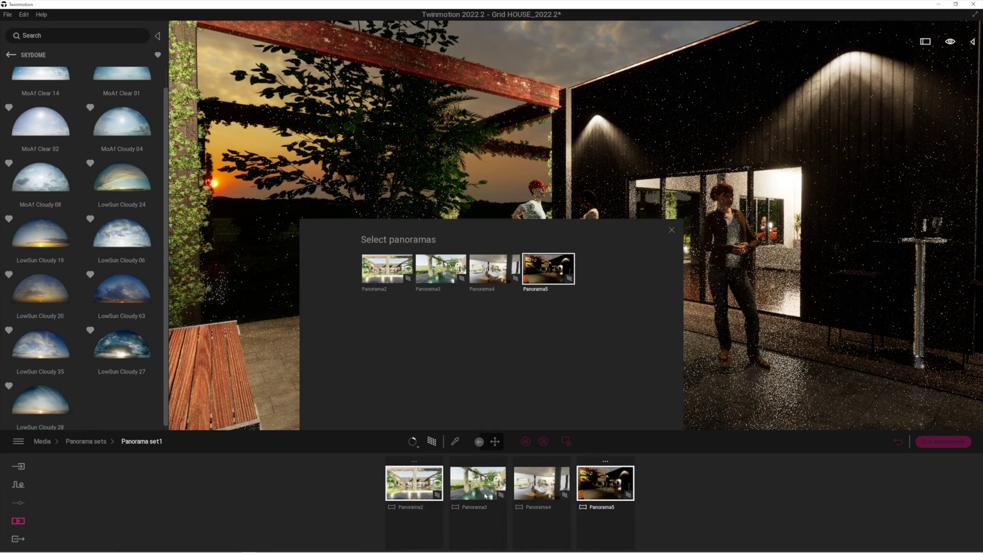
{"action": "left_click", "coordinate": [671, 231]}
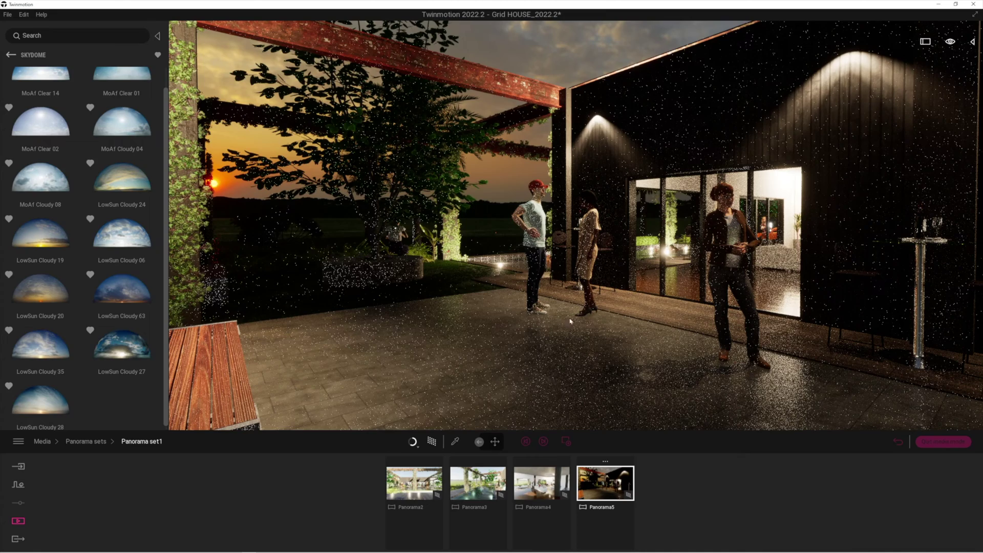
- Preview the panorama set in full screen, look around the patio at dusk and return to the normal view
{"action": "left_click", "coordinate": [527, 443]}
{"action": "left_click", "coordinate": [544, 443]}
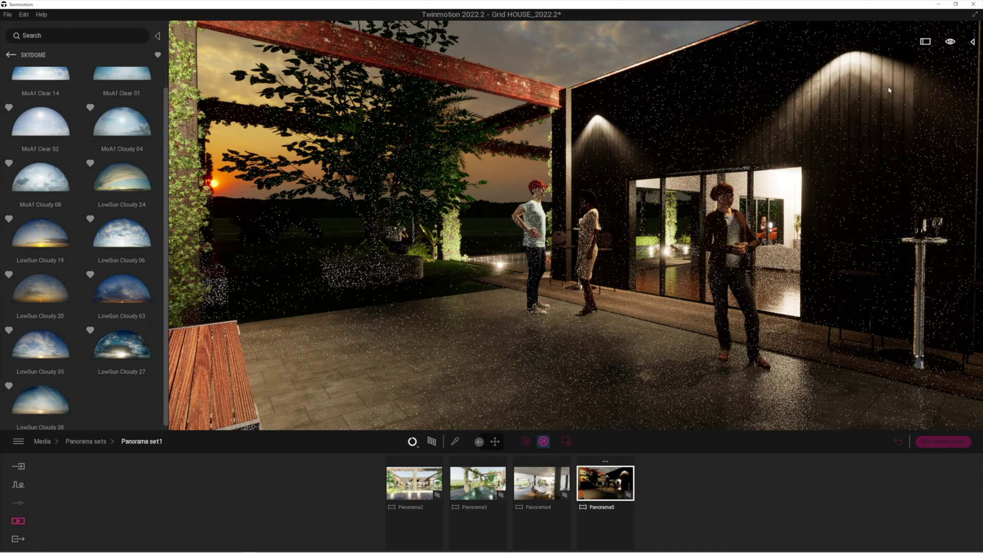
{"action": "left_click", "coordinate": [925, 41]}
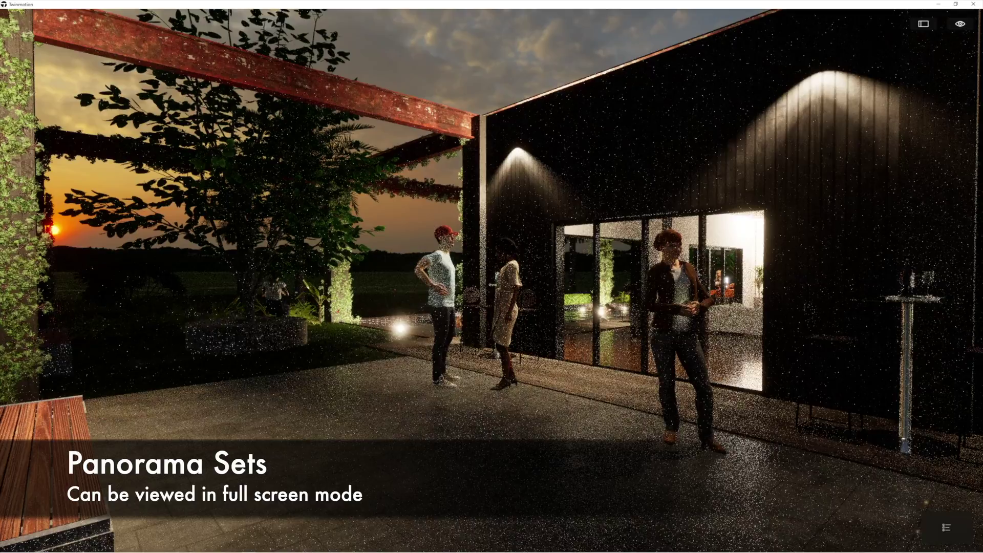
{"action": "right_click_drag", "start_coordinate": [492, 277], "coordinate": [231, 282]}
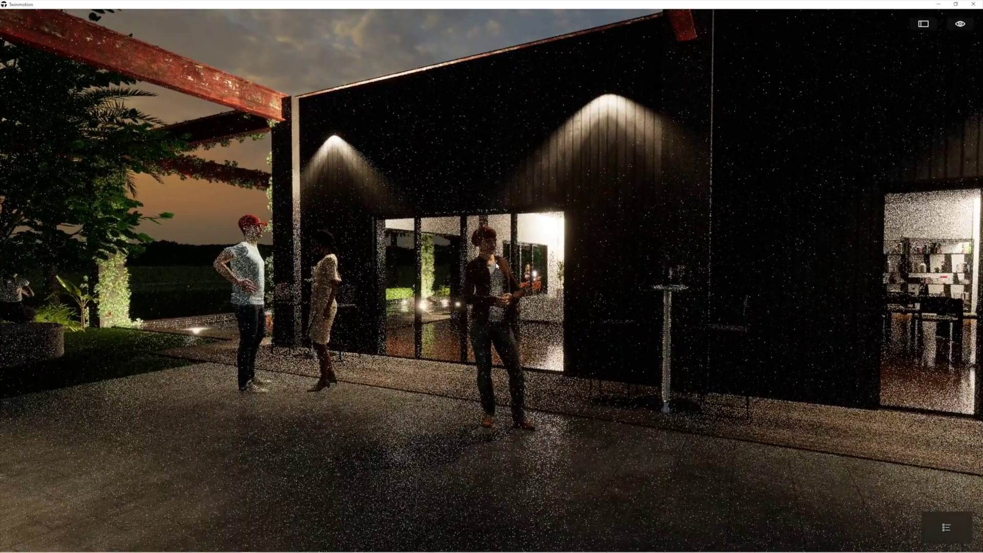
{"action": "left_click", "coordinate": [922, 35]}
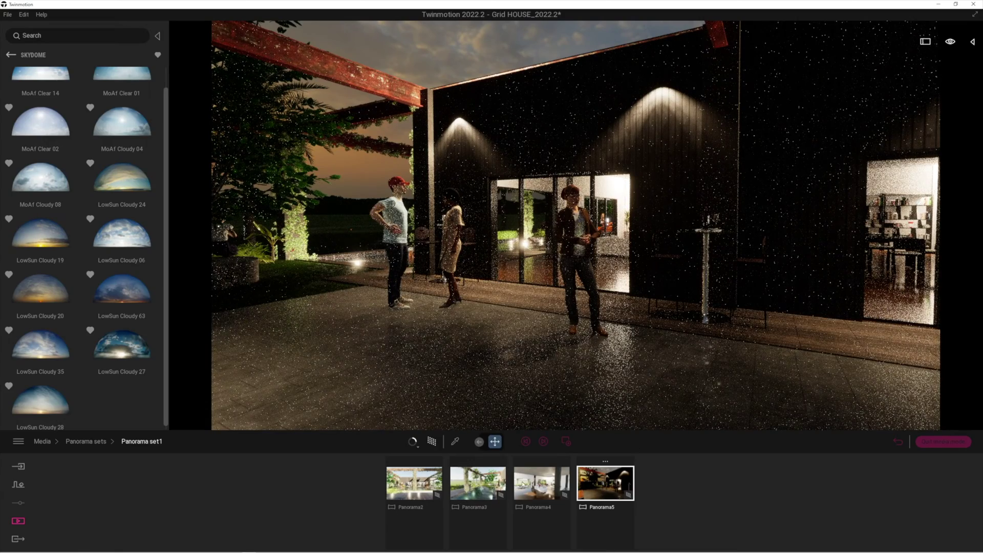
- Remove the presentation from the cloud export selection, choose the panorama set instead and export it to the cloud
{"action": "left_click", "coordinate": [17, 539]}
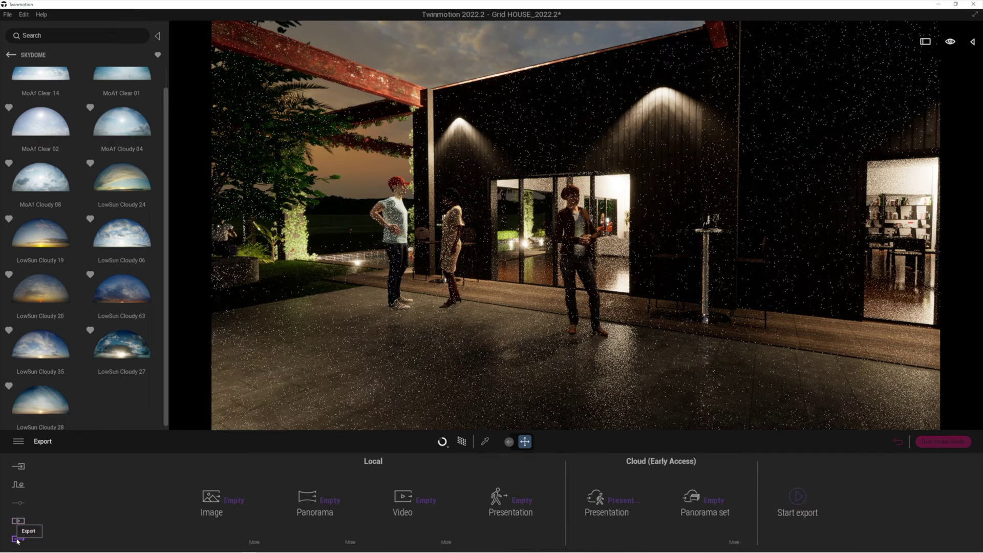
{"action": "left_click", "coordinate": [624, 505]}
{"action": "left_click", "coordinate": [814, 220]}
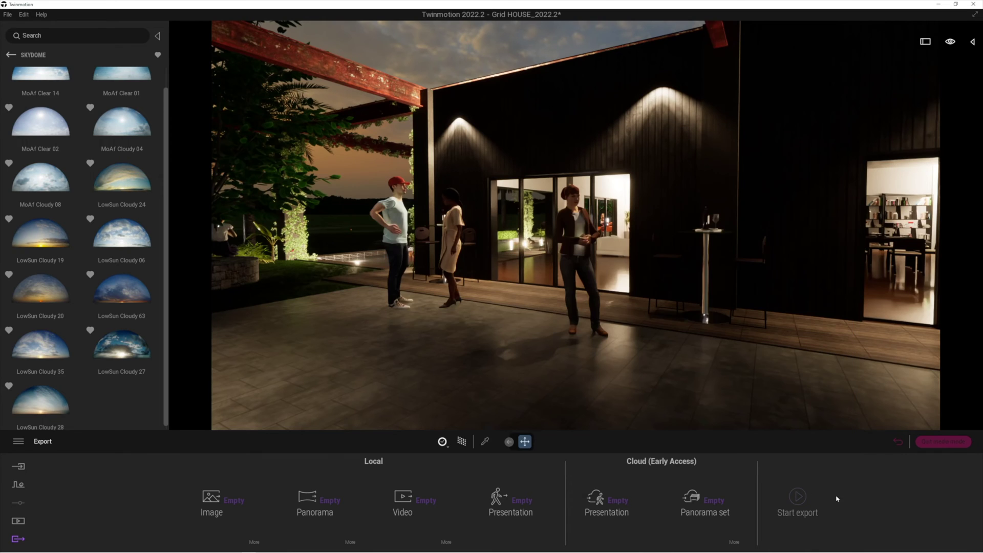
{"action": "left_click", "coordinate": [716, 504]}
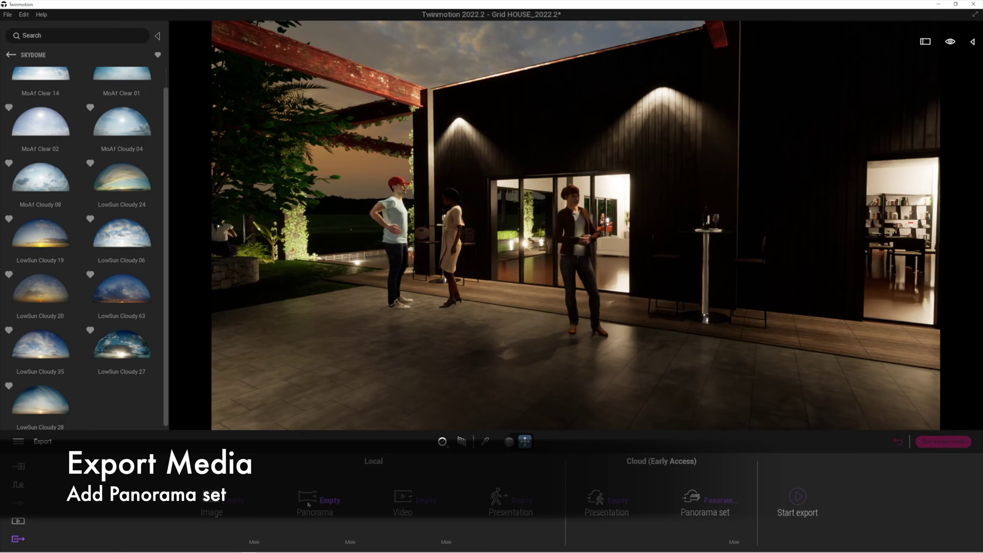
{"action": "left_click", "coordinate": [797, 497]}
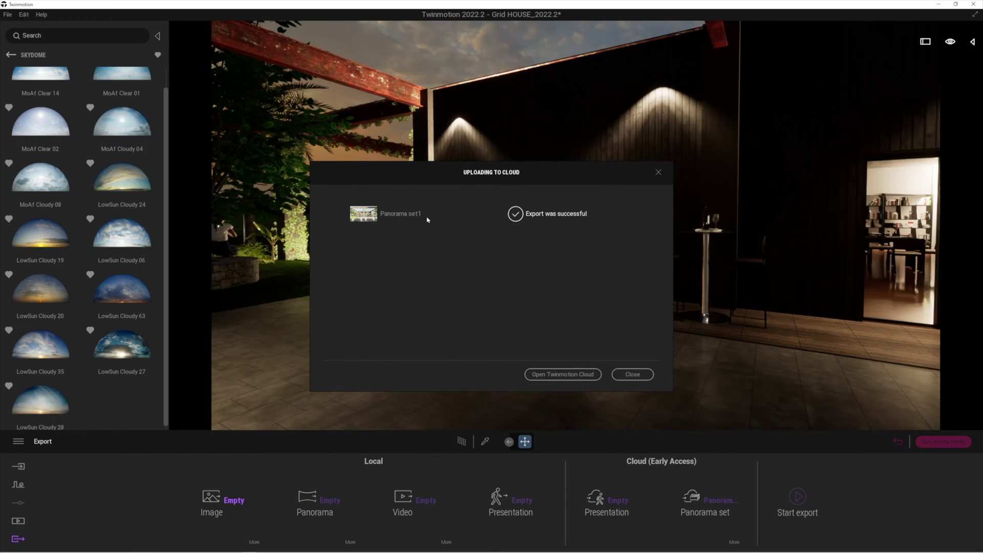
- Switch to Twinmotion Cloud in the browser, open the uploaded panorama set for viewing and dismiss the navigation help
{"action": "left_click", "coordinate": [571, 376]}
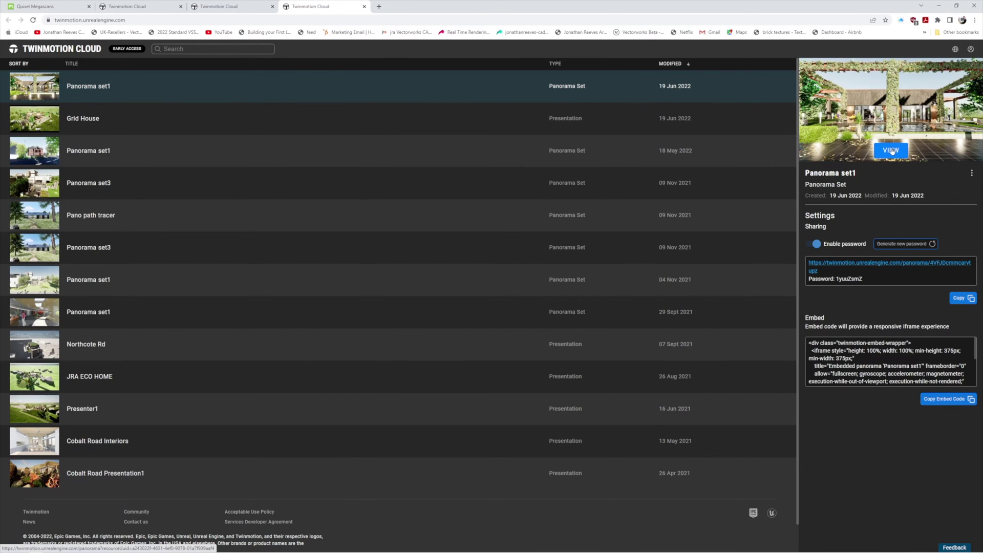
{"action": "left_click", "coordinate": [892, 150]}
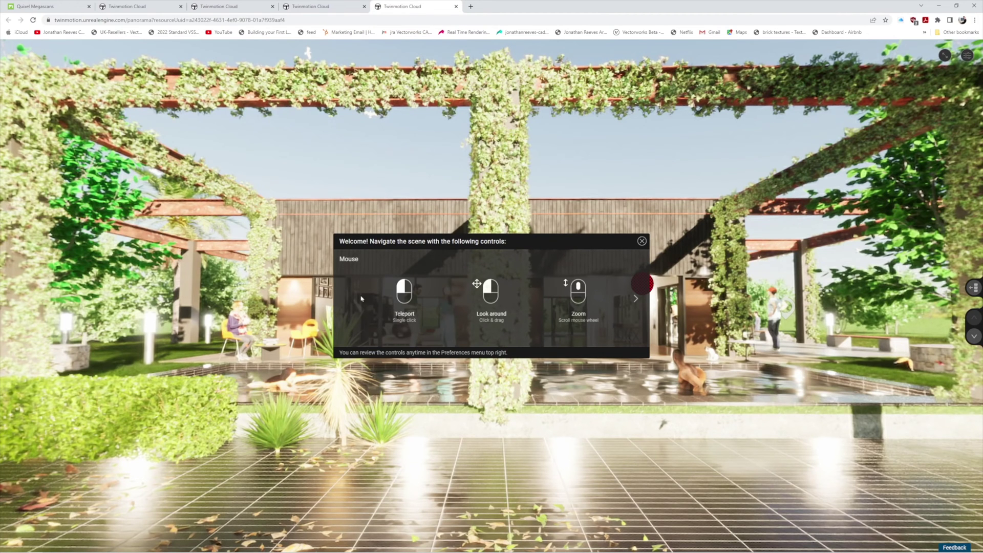
{"action": "left_click", "coordinate": [642, 242]}
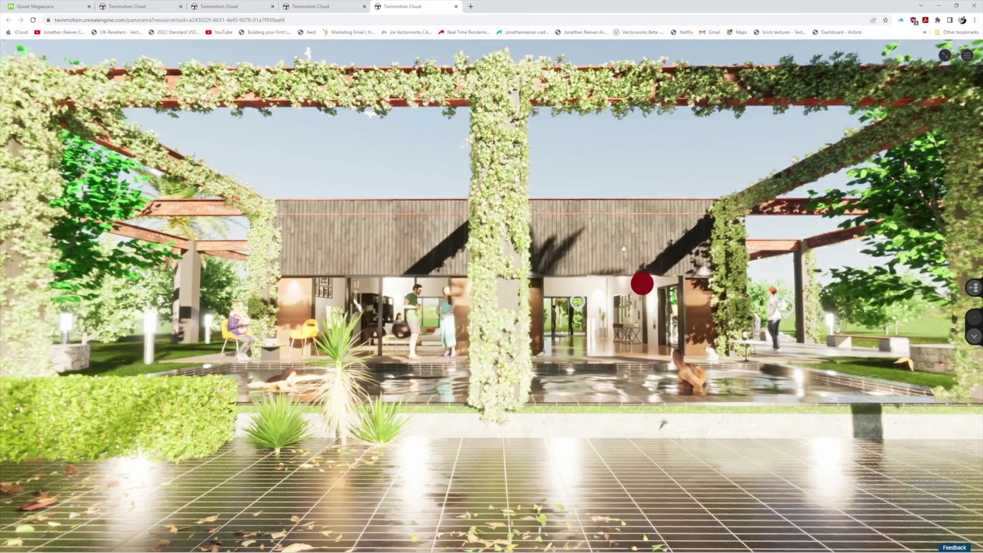
- Look around the first panorama in the web viewer, examining the pool, pergola and house front
{"action": "left_click", "coordinate": [621, 281]}
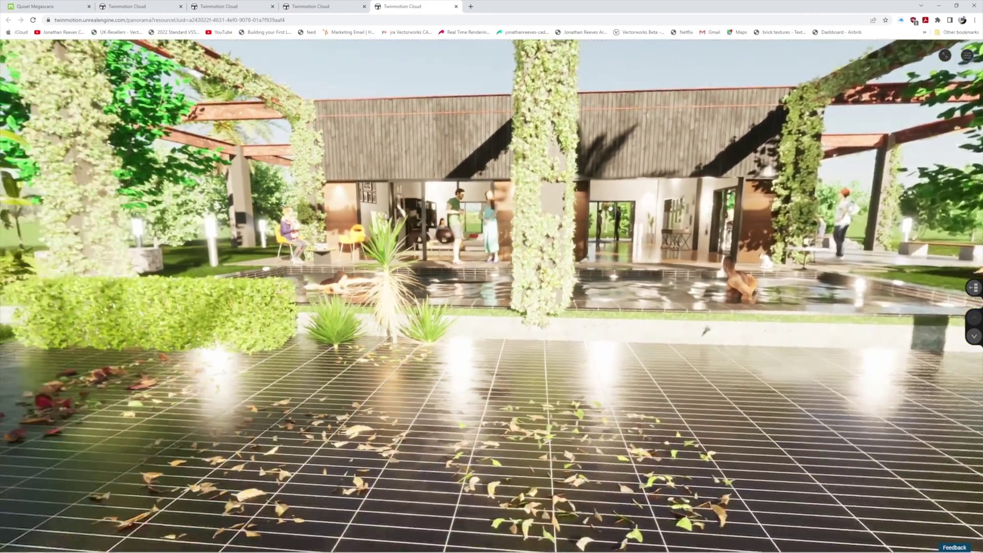
{"action": "left_click_drag", "start_coordinate": [611, 208], "coordinate": [609, 240]}
{"action": "scroll", "coordinate": [542, 299], "scroll_direction": "up", "scroll_amount": 6}
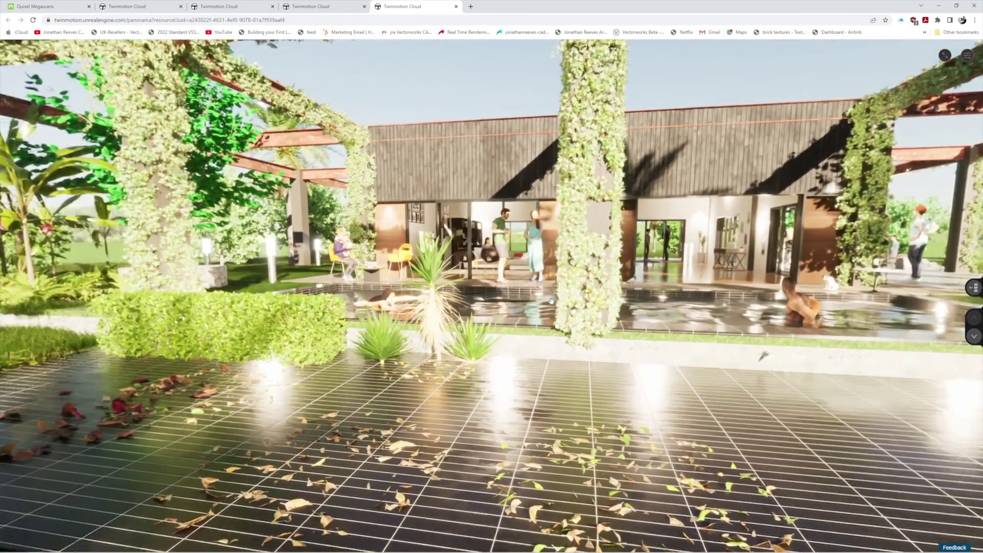
- Zoom out of the first panorama to examine the pergola and garden, and look around the living room panorama
{"action": "scroll", "coordinate": [575, 320], "scroll_direction": "down", "scroll_amount": 4}
{"action": "scroll", "coordinate": [576, 320], "scroll_direction": "down", "scroll_amount": 5}
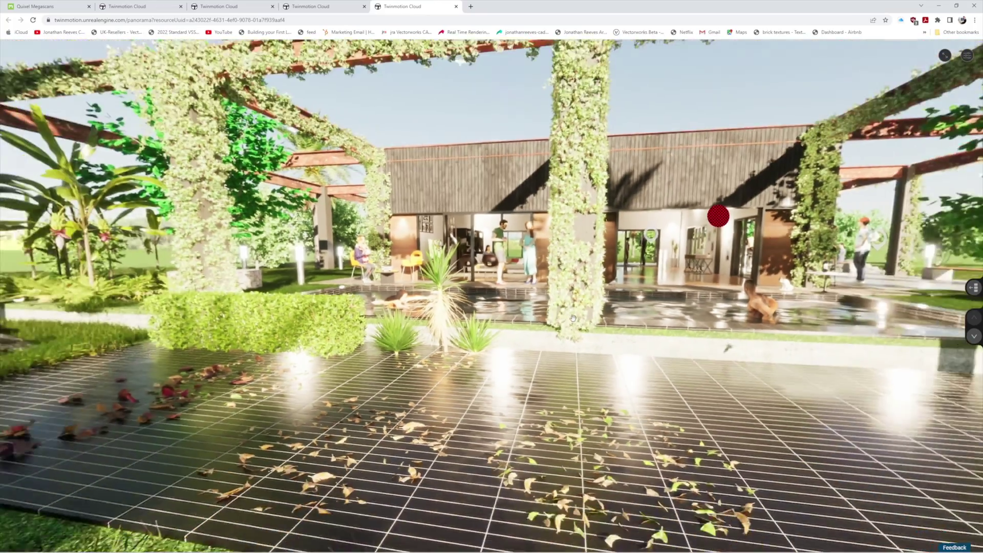
{"action": "left_click_drag", "start_coordinate": [575, 320], "coordinate": [477, 344]}
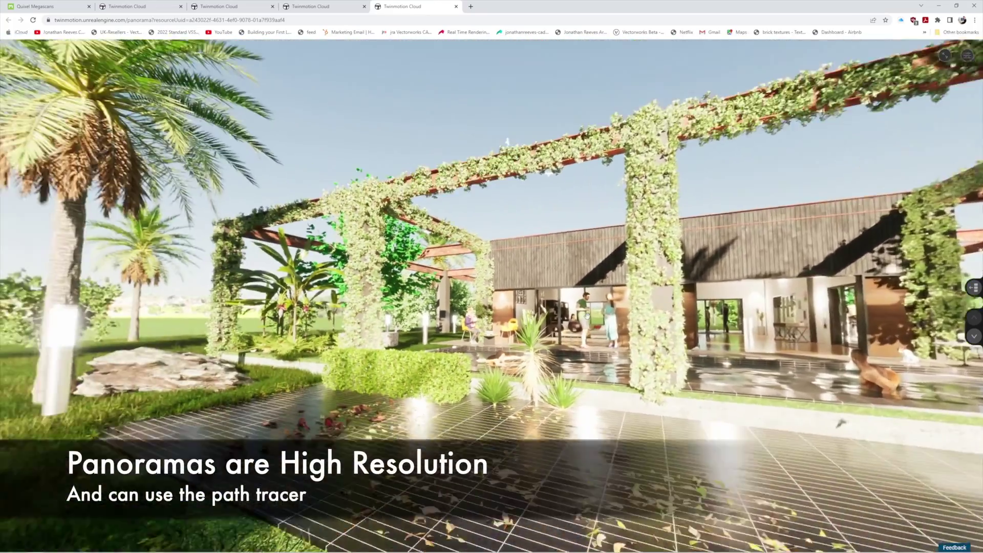
{"action": "left_click_drag", "start_coordinate": [380, 306], "coordinate": [446, 263]}
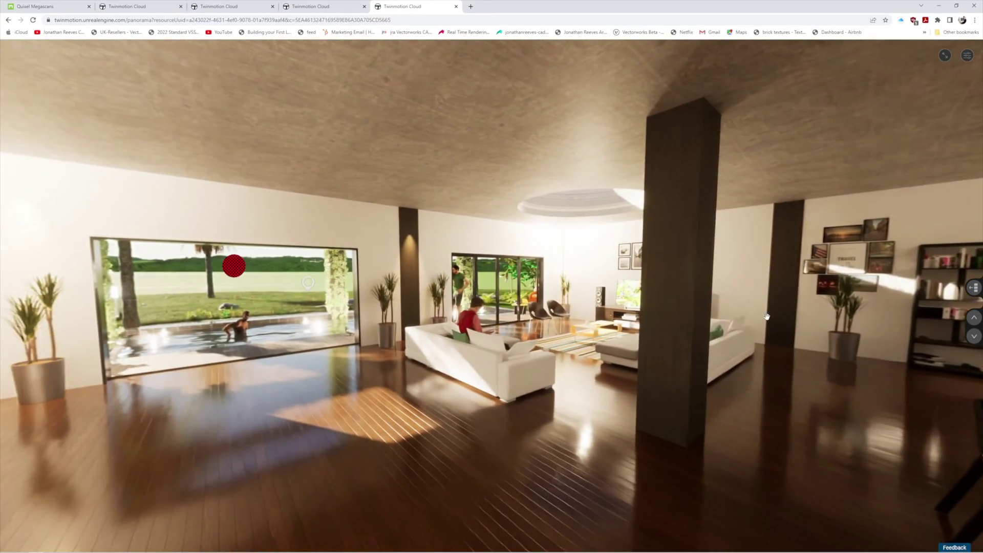
{"action": "left_click_drag", "start_coordinate": [768, 316], "coordinate": [391, 315]}
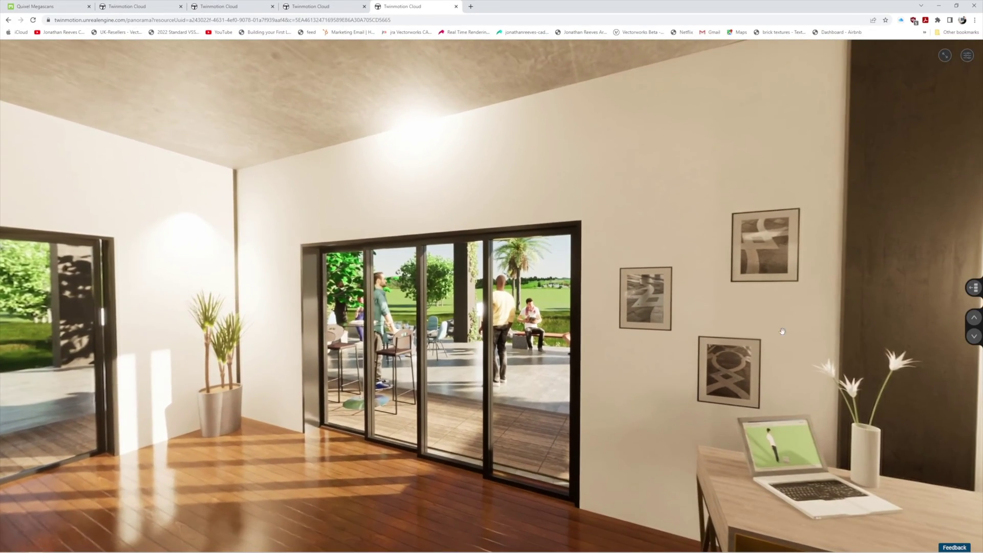
- View the tour in full screen with the panorama thumbnails shown and look around the first exterior panorama
{"action": "left_click", "coordinate": [945, 56]}
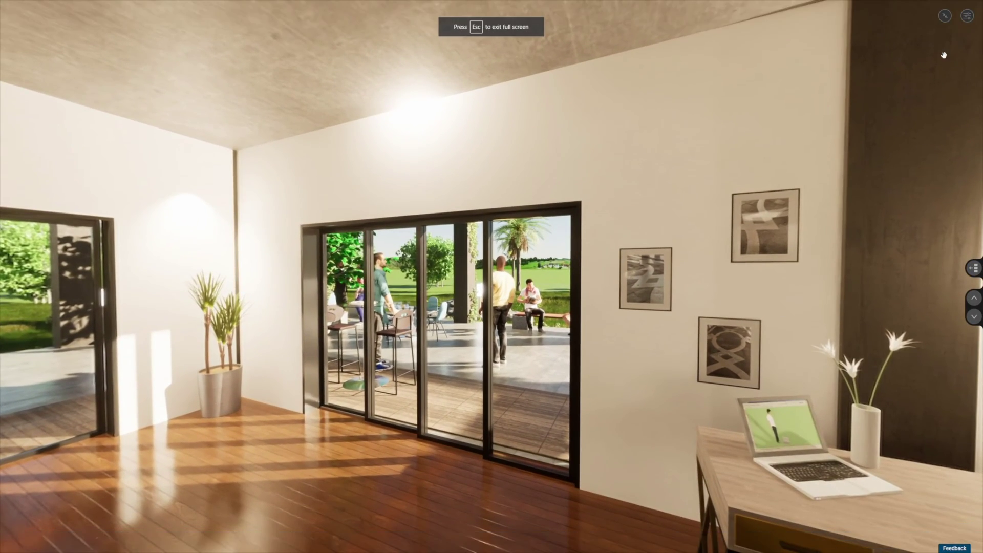
{"action": "left_click", "coordinate": [975, 267]}
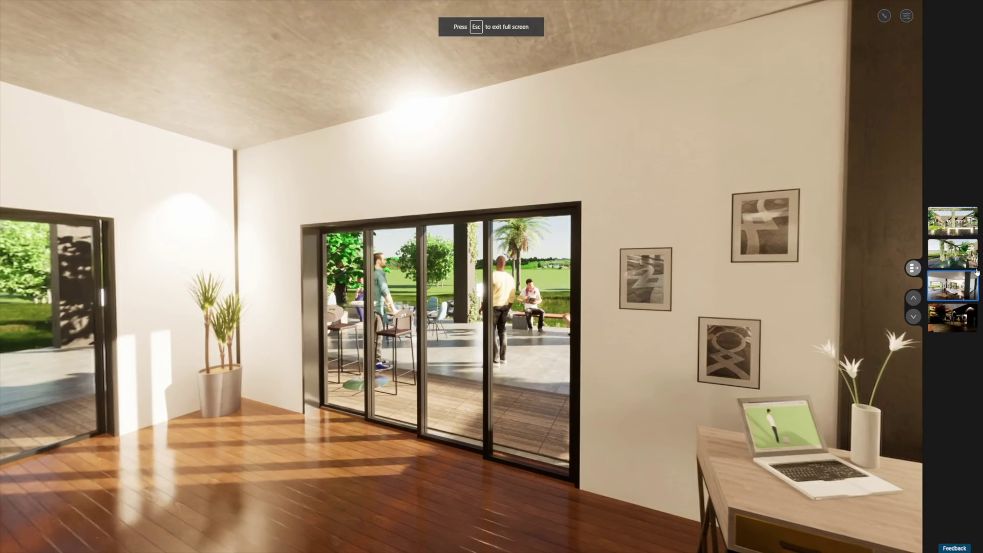
{"action": "left_click", "coordinate": [954, 222]}
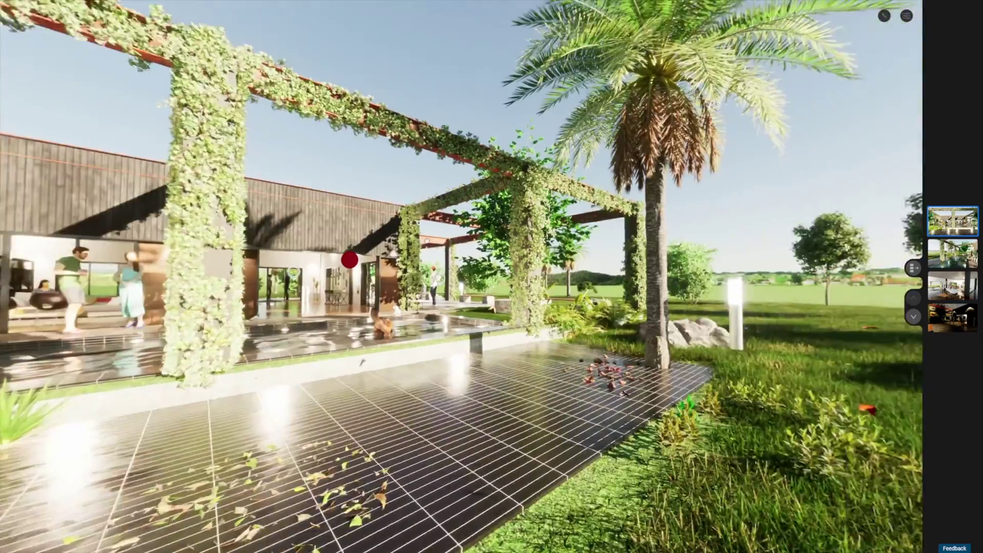
{"action": "left_click_drag", "start_coordinate": [350, 260], "coordinate": [533, 268]}
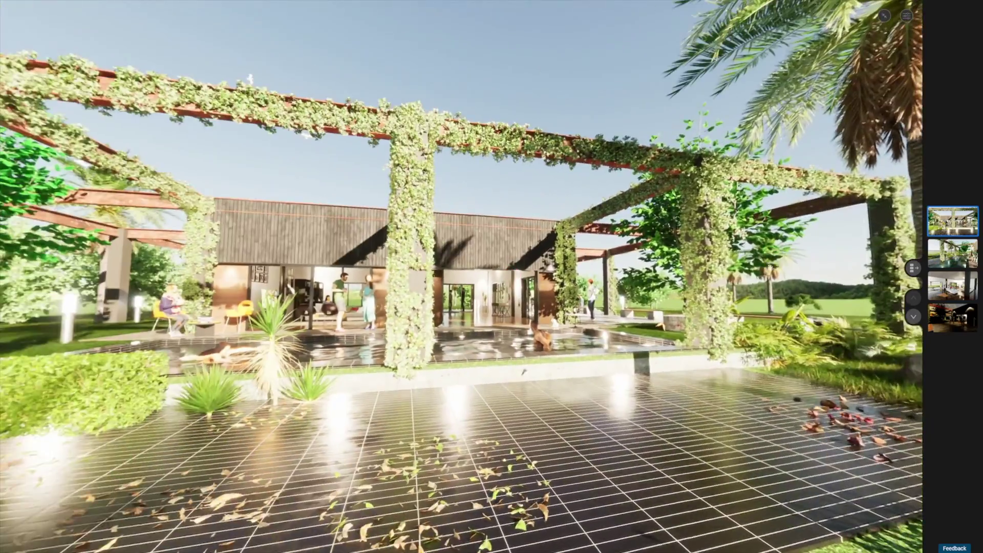
- Visit the poolside panorama and the living room panorama from the thumbnails, looking around each one
{"action": "left_click", "coordinate": [962, 258]}
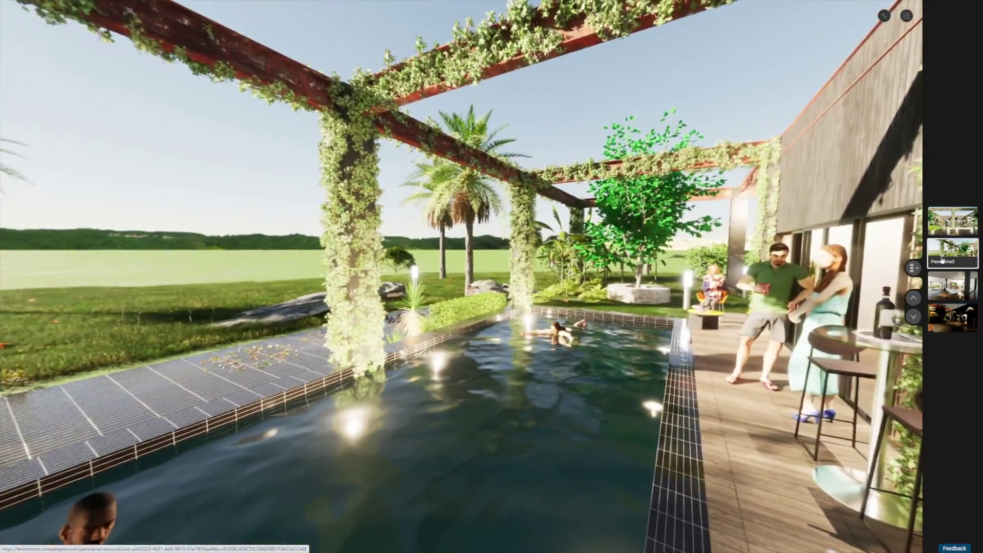
{"action": "left_click_drag", "start_coordinate": [791, 522], "coordinate": [254, 426]}
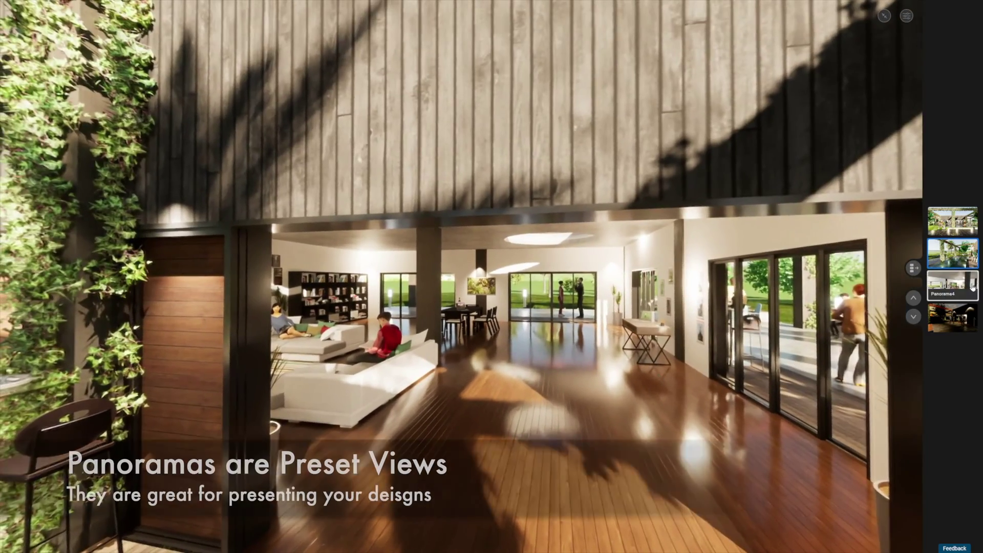
{"action": "left_click", "coordinate": [954, 285]}
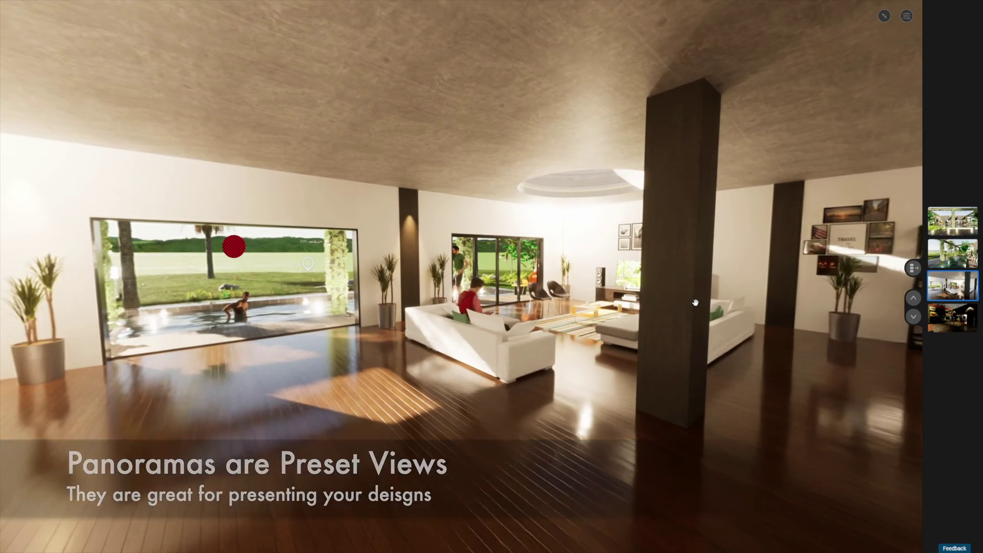
{"action": "left_click_drag", "start_coordinate": [689, 301], "coordinate": [501, 393]}
- Visit the dusk patio panorama from the thumbnails and look around the terrace, house front and seating area
{"action": "left_click", "coordinate": [952, 318]}
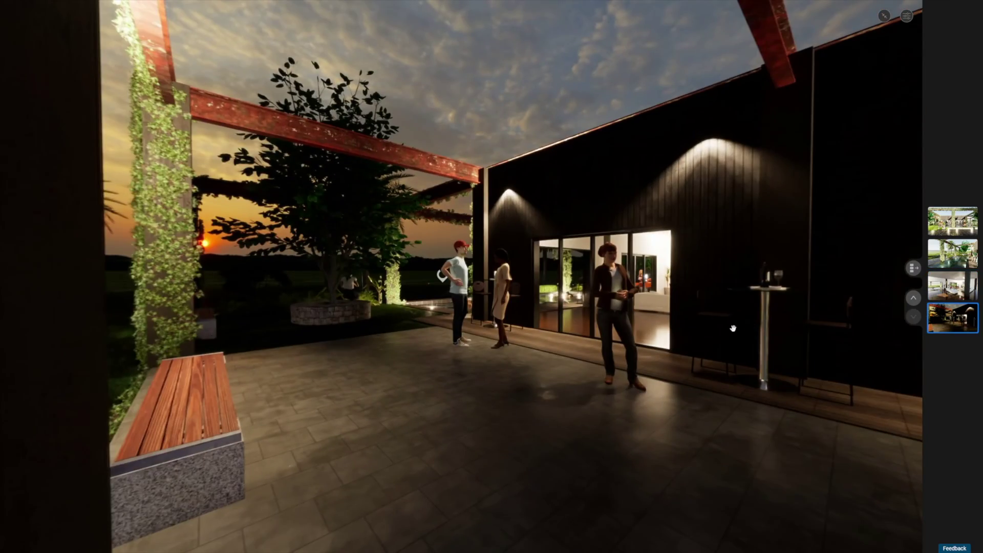
{"action": "left_click_drag", "start_coordinate": [733, 328], "coordinate": [555, 346]}
{"action": "scroll", "coordinate": [554, 346], "scroll_direction": "down", "scroll_amount": 4}
{"action": "left_click_drag", "start_coordinate": [625, 305], "coordinate": [654, 310]}
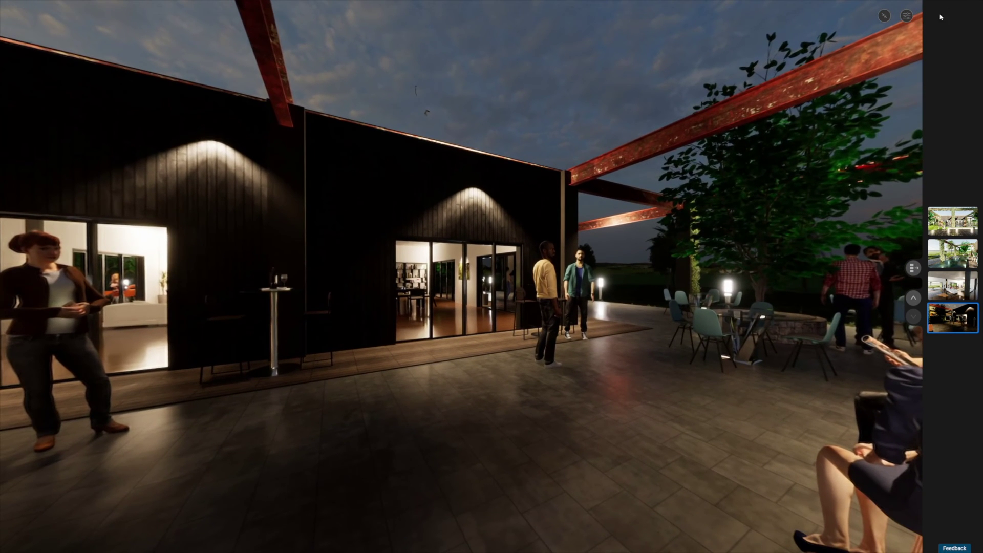
- Review the viewer's preferences for language, transition style and panorama hotspot display, and close them
{"action": "left_click", "coordinate": [907, 17]}
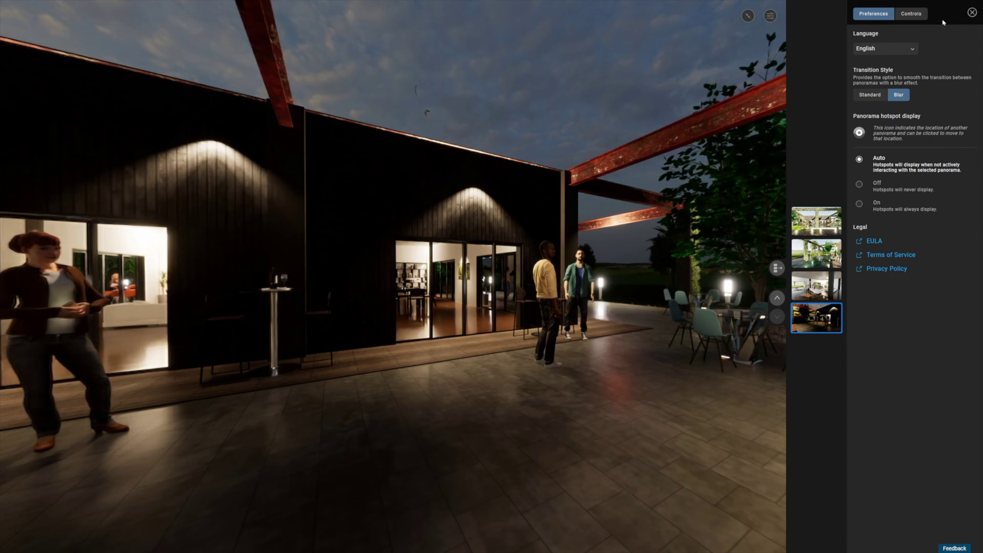
{"action": "left_click", "coordinate": [972, 12]}
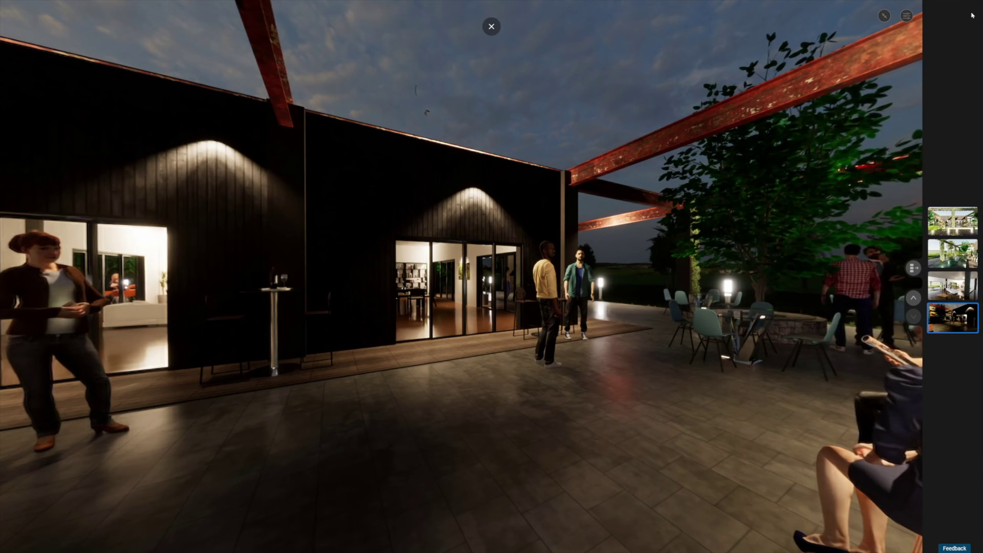